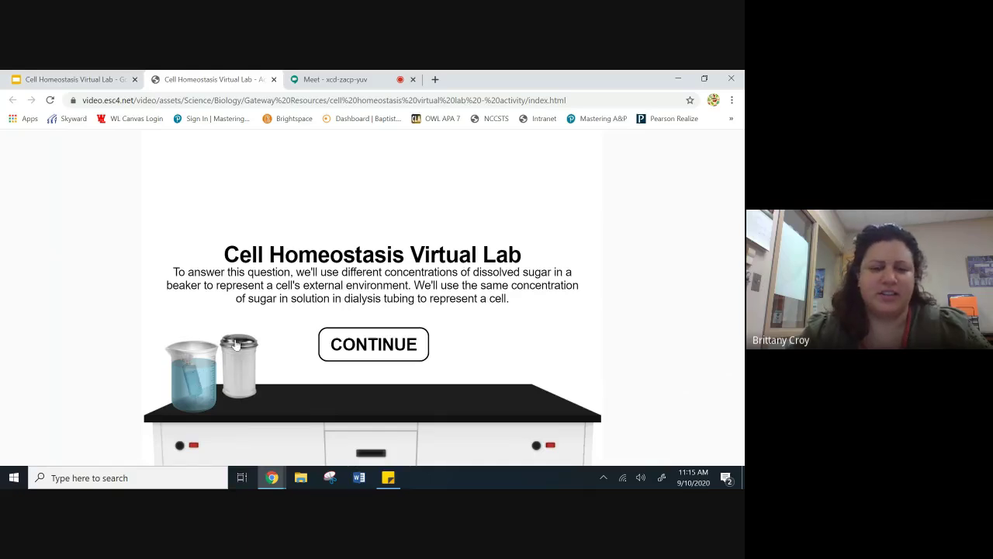
Start the lab, fill beaker A with 1000 mL of water on the lab table, and set it aside on the shelf as the control
{"action": "left_click", "coordinate": [363, 344]}
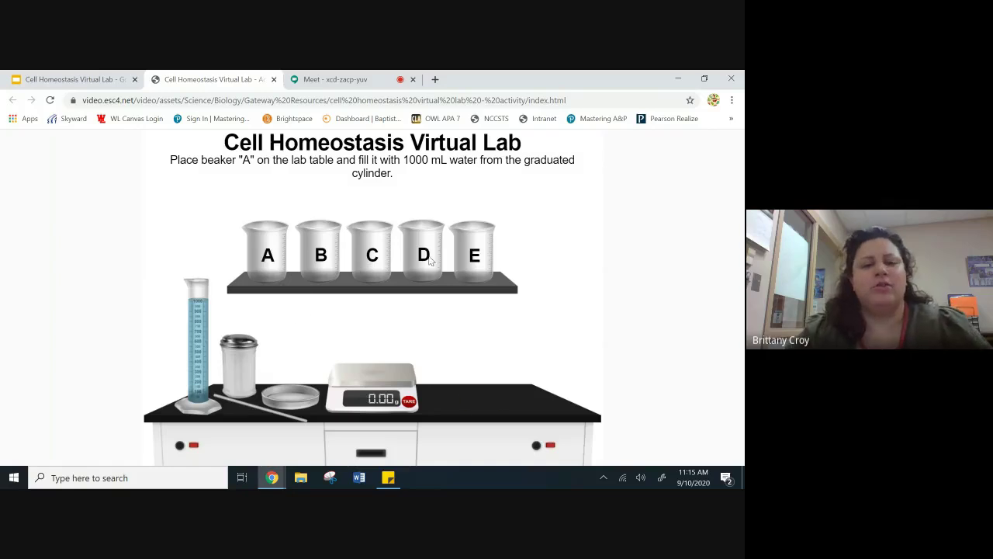
{"action": "left_click", "coordinate": [291, 293]}
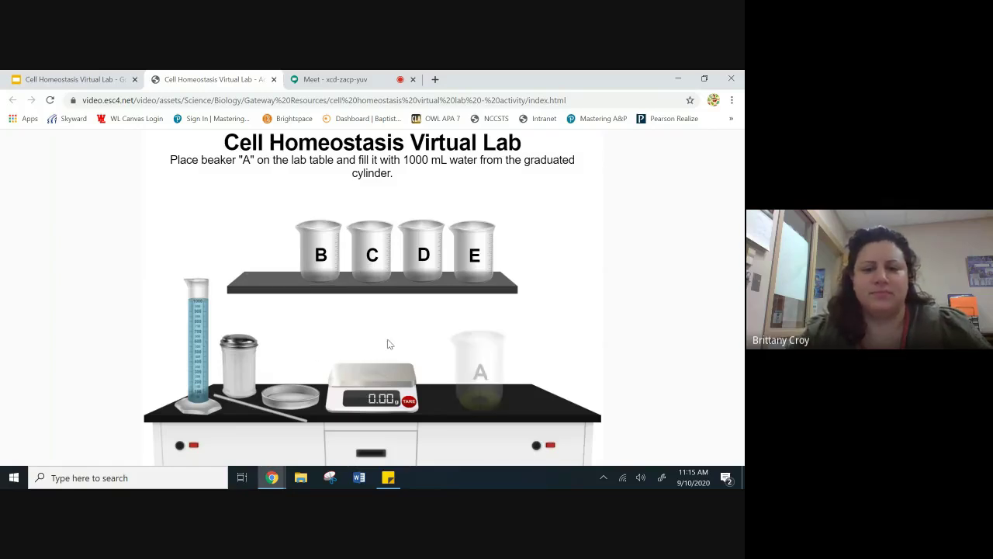
{"action": "left_click", "coordinate": [200, 341]}
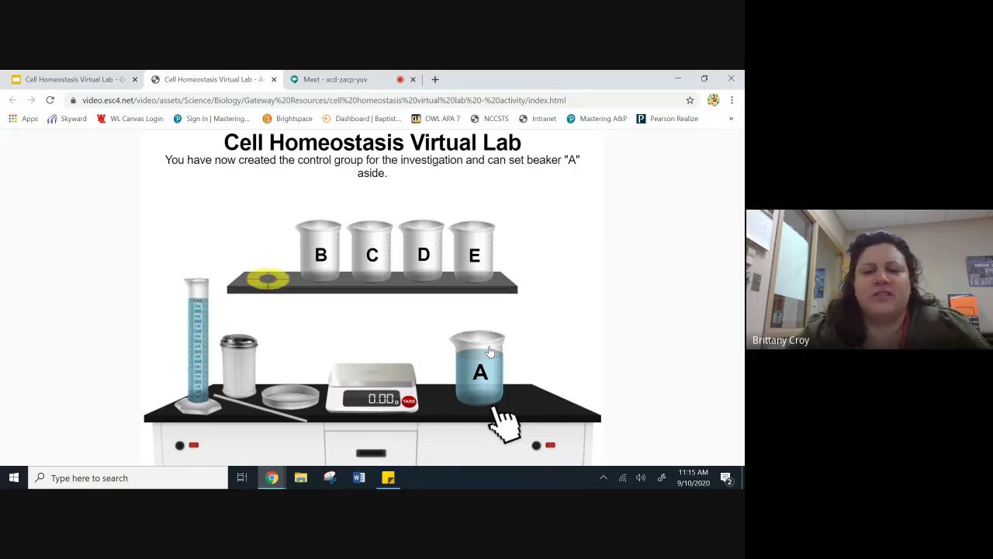
{"action": "left_click_drag", "start_coordinate": [477, 373], "coordinate": [273, 293]}
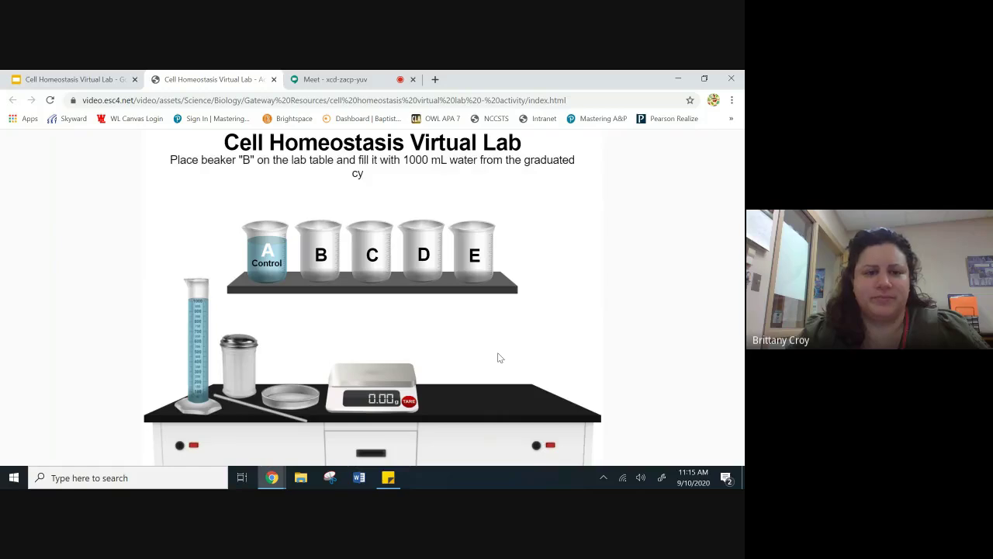
Fill beaker B with 1000 mL of water on the lab table and return it to the shelf as the 0% solution
{"action": "left_click_drag", "start_coordinate": [320, 264], "coordinate": [497, 386]}
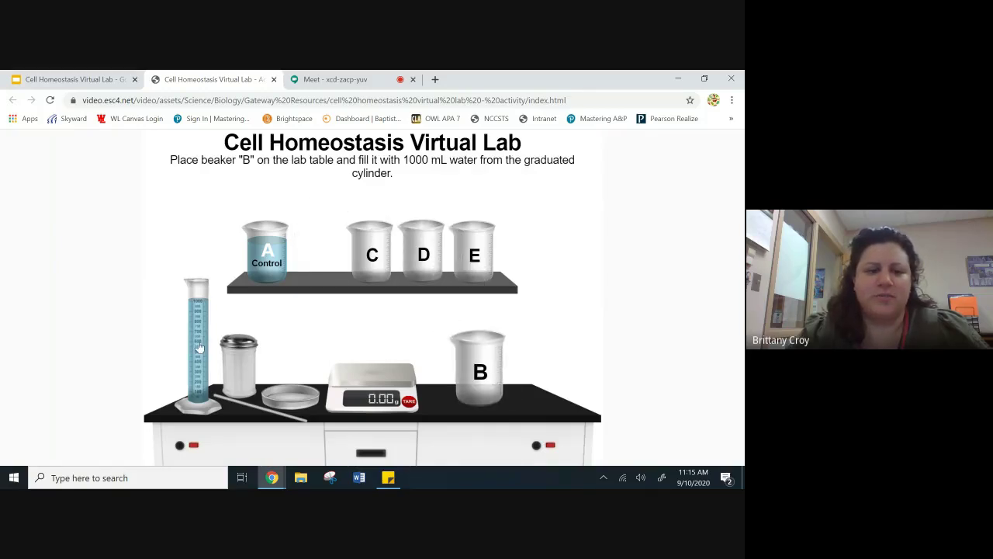
{"action": "left_click_drag", "start_coordinate": [199, 347], "coordinate": [501, 327]}
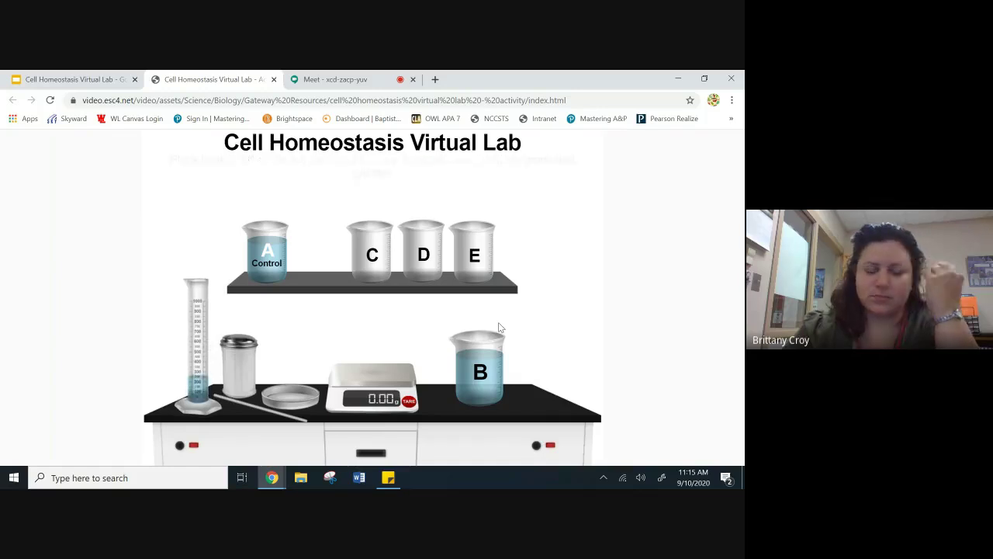
{"action": "left_click", "coordinate": [485, 383]}
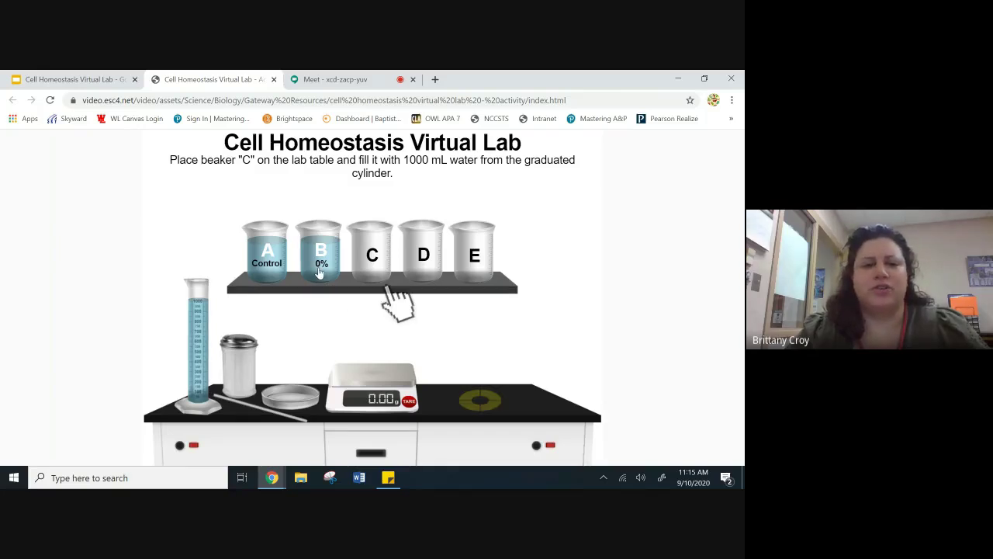
Fill beaker C with 1000 mL of water and weigh out 50 grams of sugar in the tared Petri dish
{"action": "left_click", "coordinate": [373, 257]}
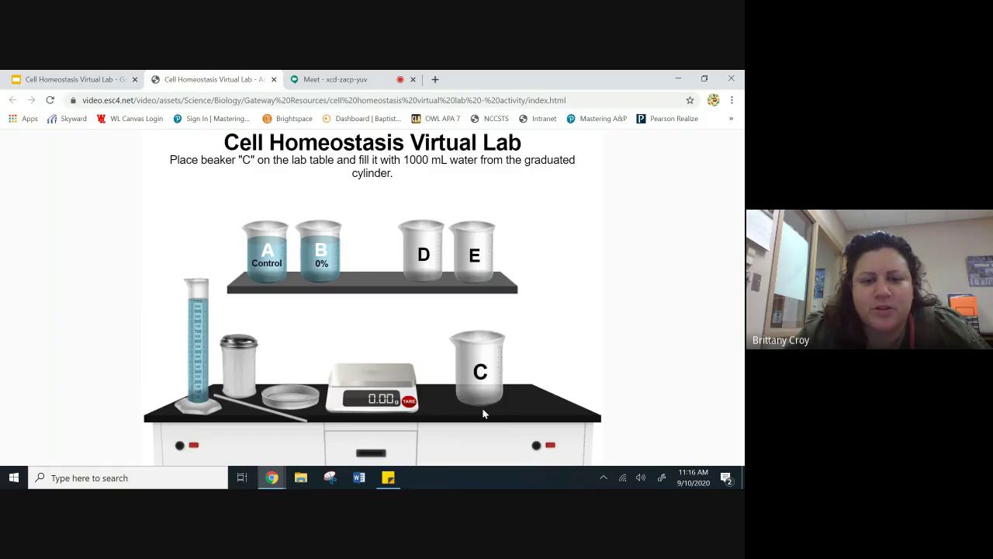
{"action": "left_click_drag", "start_coordinate": [201, 334], "coordinate": [497, 344]}
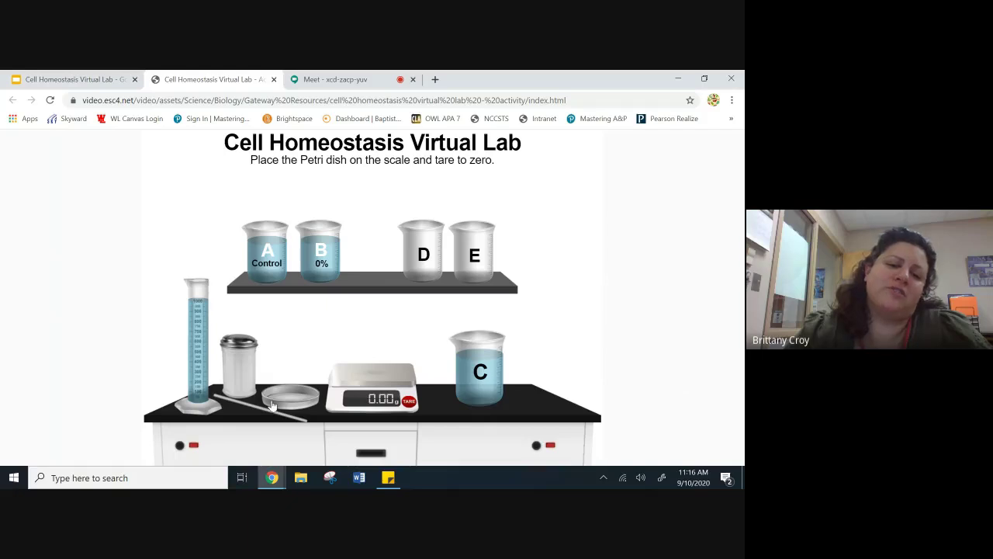
{"action": "left_click_drag", "start_coordinate": [310, 409], "coordinate": [373, 394]}
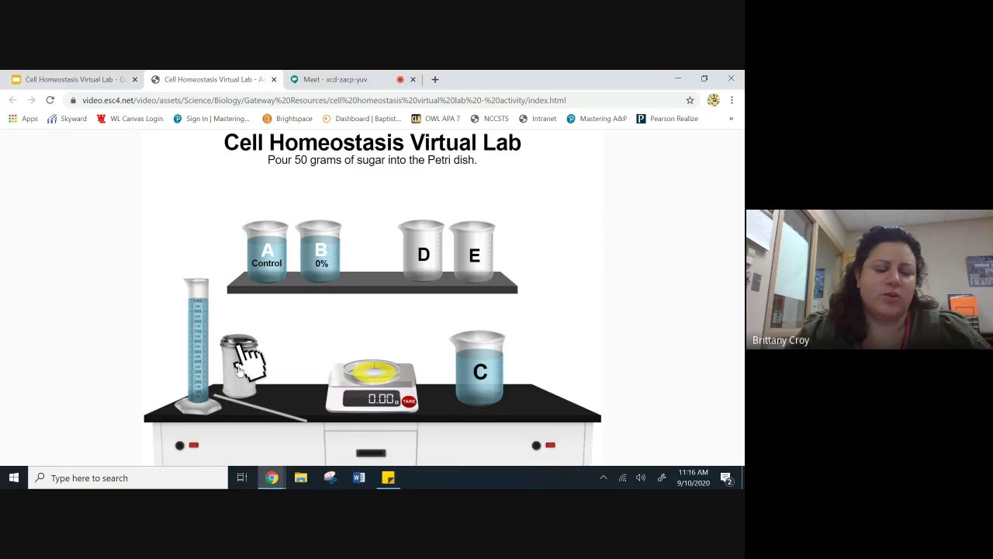
{"action": "left_click_drag", "start_coordinate": [248, 354], "coordinate": [378, 373]}
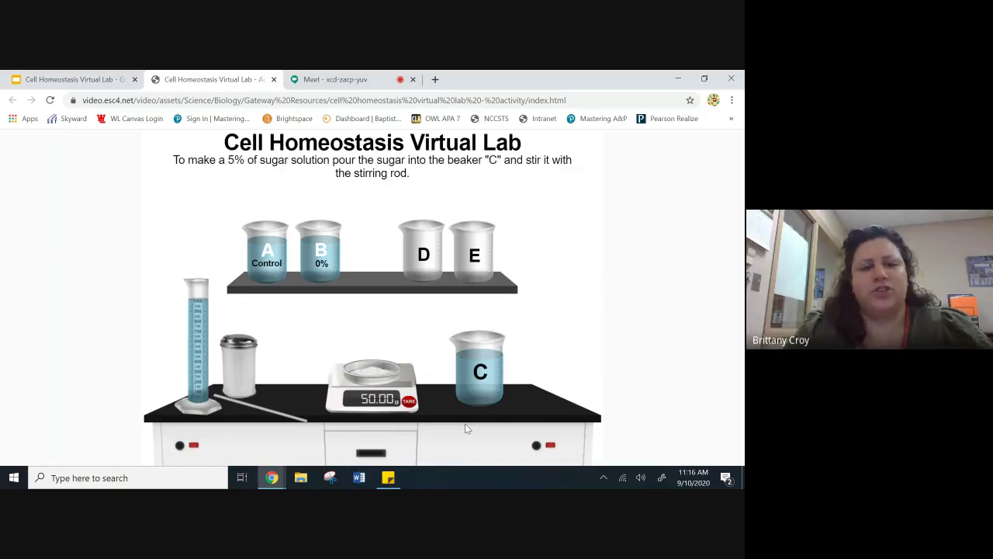
Pour the weighed sugar into beaker C, stir it into a 5% solution with the rod, and set the beaker aside
{"action": "left_click_drag", "start_coordinate": [399, 393], "coordinate": [484, 353]}
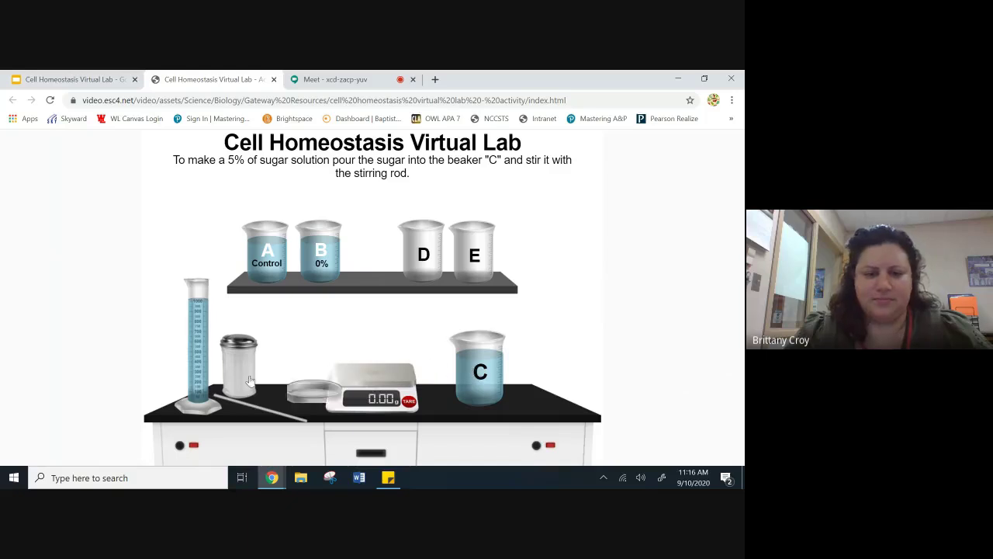
{"action": "left_click_drag", "start_coordinate": [256, 399], "coordinate": [533, 359]}
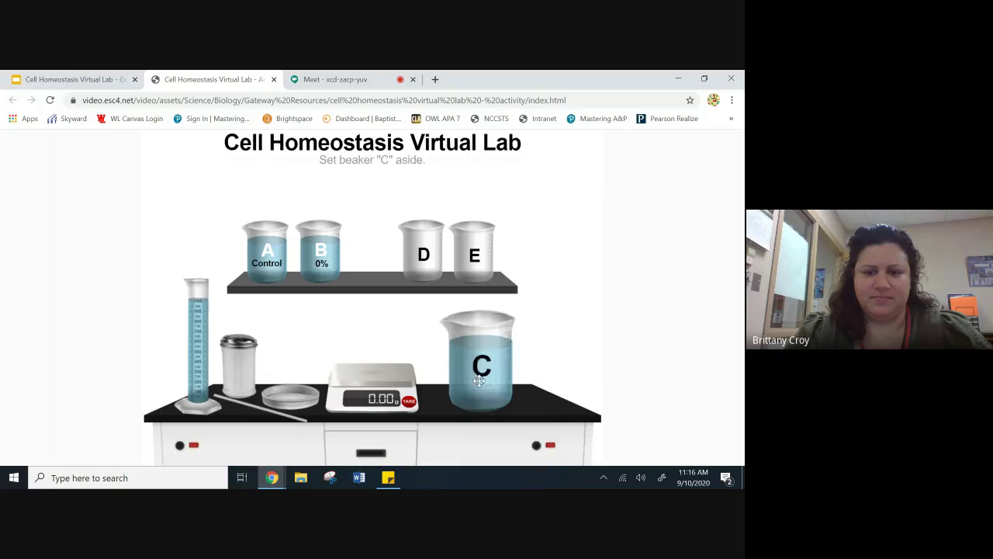
{"action": "left_click_drag", "start_coordinate": [479, 380], "coordinate": [379, 264]}
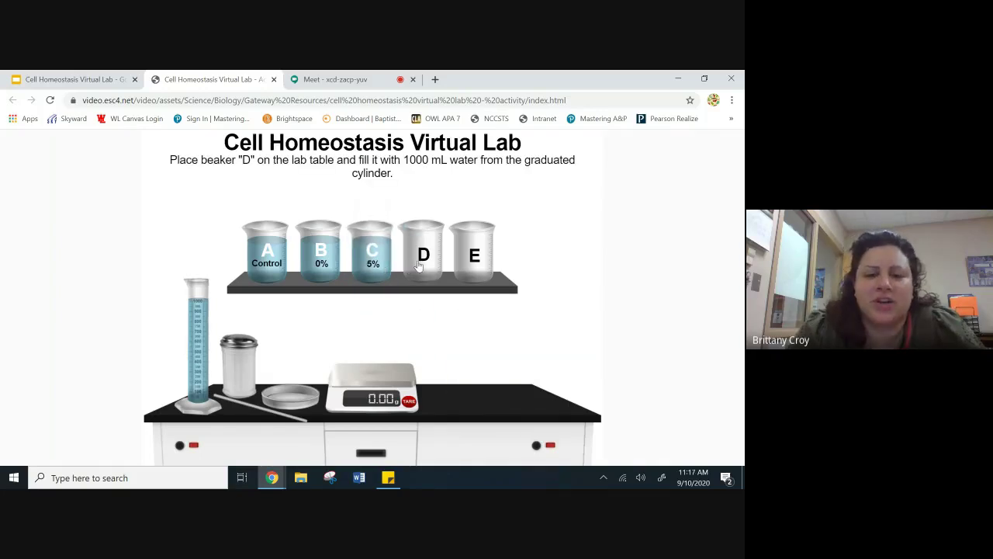
Fill beaker D with 1000 mL of water and weigh out 100 grams of sugar in the tared Petri dish
{"action": "left_click_drag", "start_coordinate": [419, 265], "coordinate": [466, 365]}
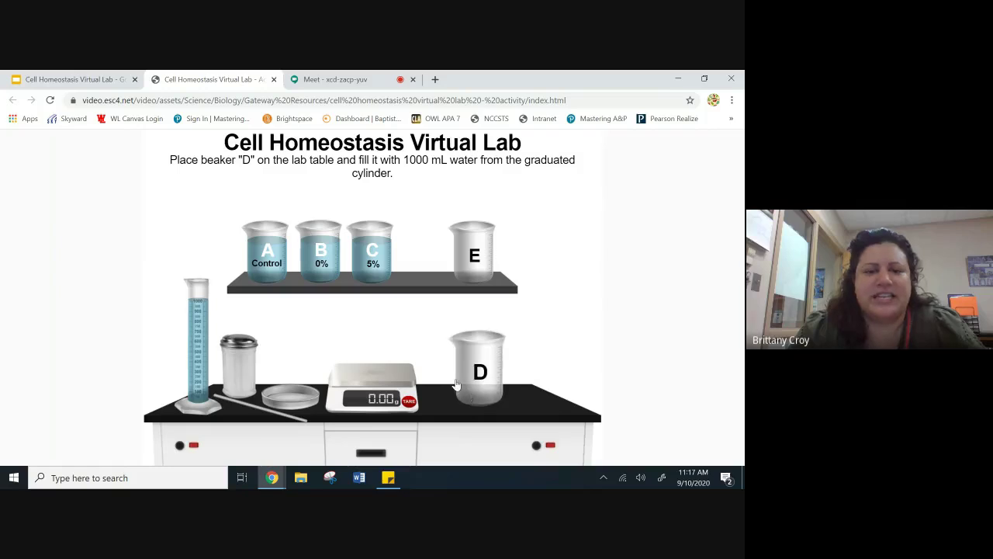
{"action": "left_click_drag", "start_coordinate": [199, 349], "coordinate": [498, 355]}
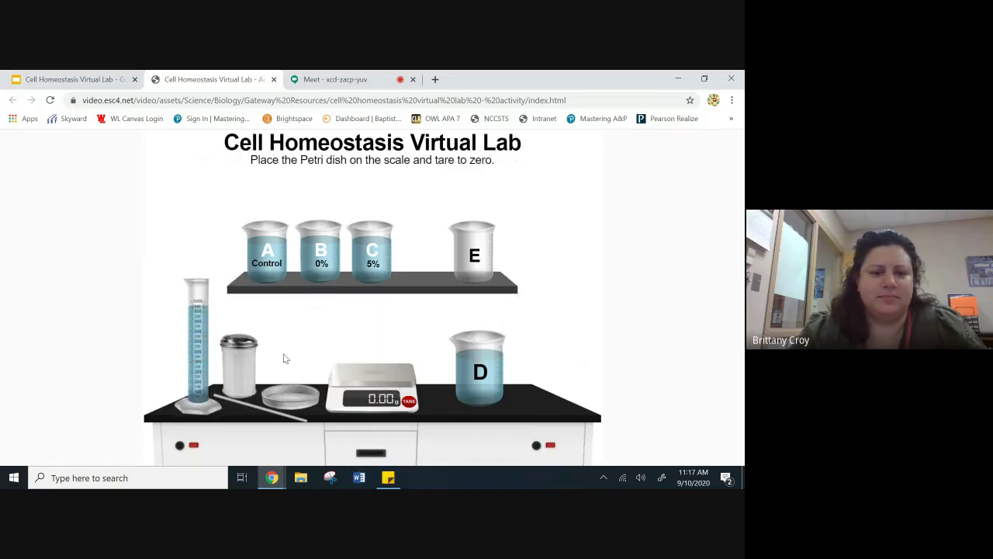
{"action": "left_click_drag", "start_coordinate": [282, 401], "coordinate": [371, 373]}
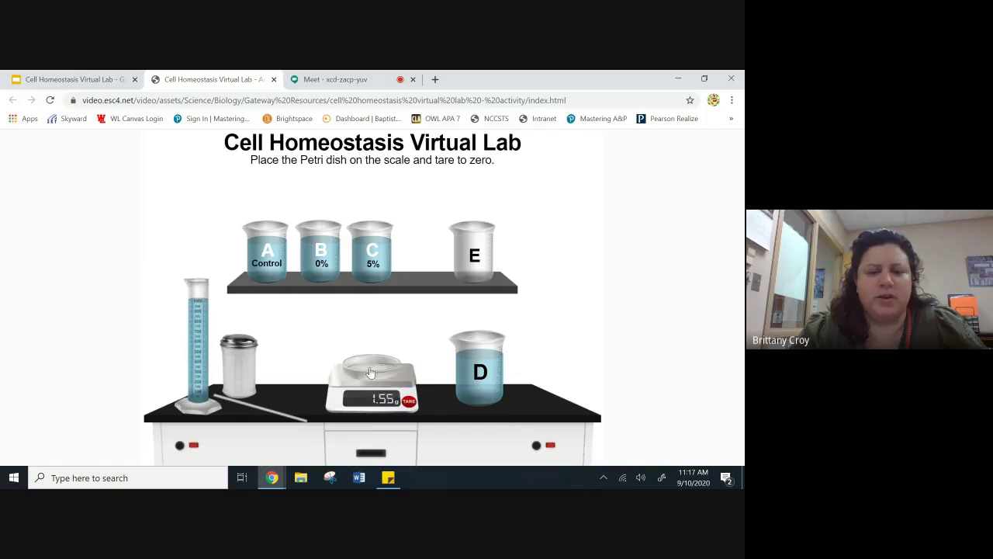
{"action": "left_click", "coordinate": [409, 401]}
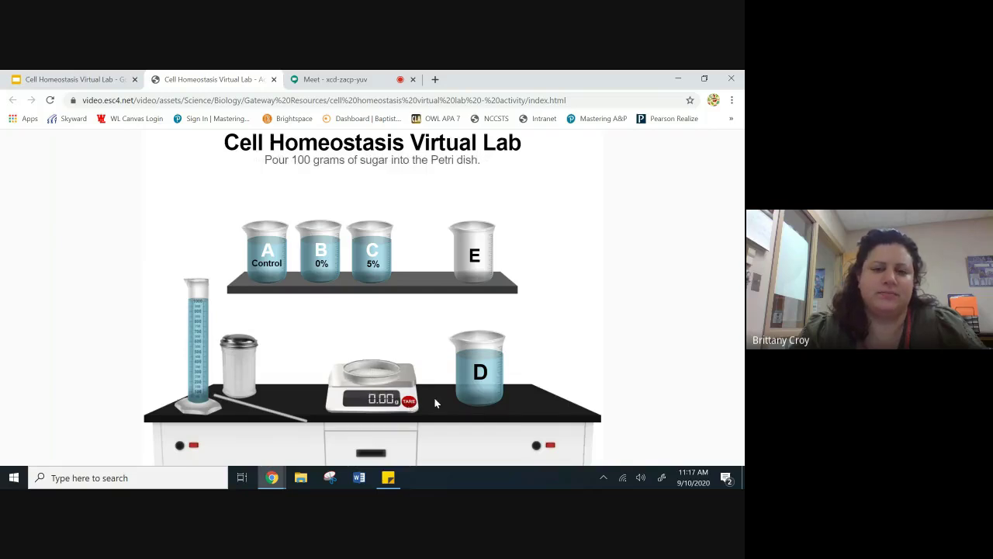
{"action": "left_click_drag", "start_coordinate": [246, 354], "coordinate": [398, 382]}
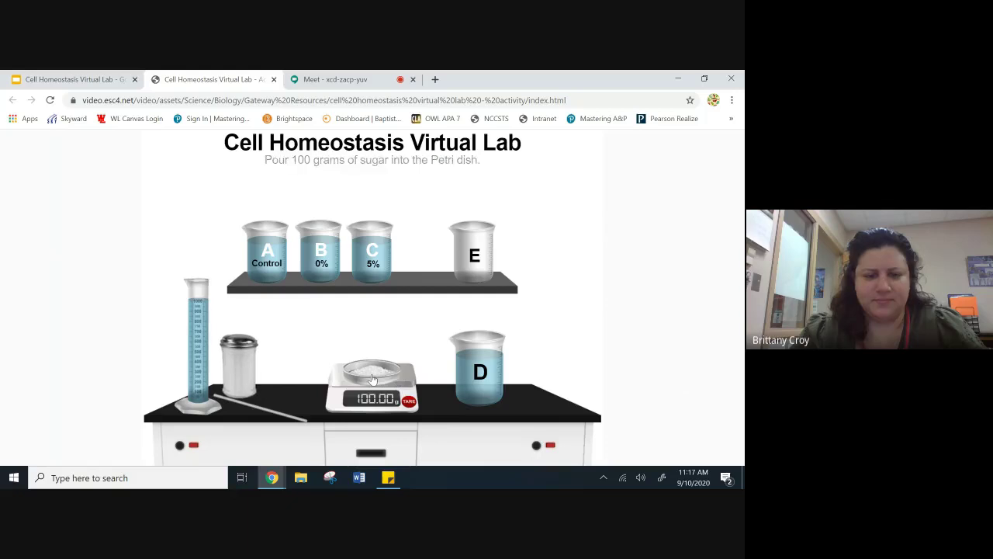
Pour the weighed sugar into beaker D, stir it into a 10% solution with the rod, and set the beaker aside
{"action": "left_click_drag", "start_coordinate": [373, 379], "coordinate": [475, 350]}
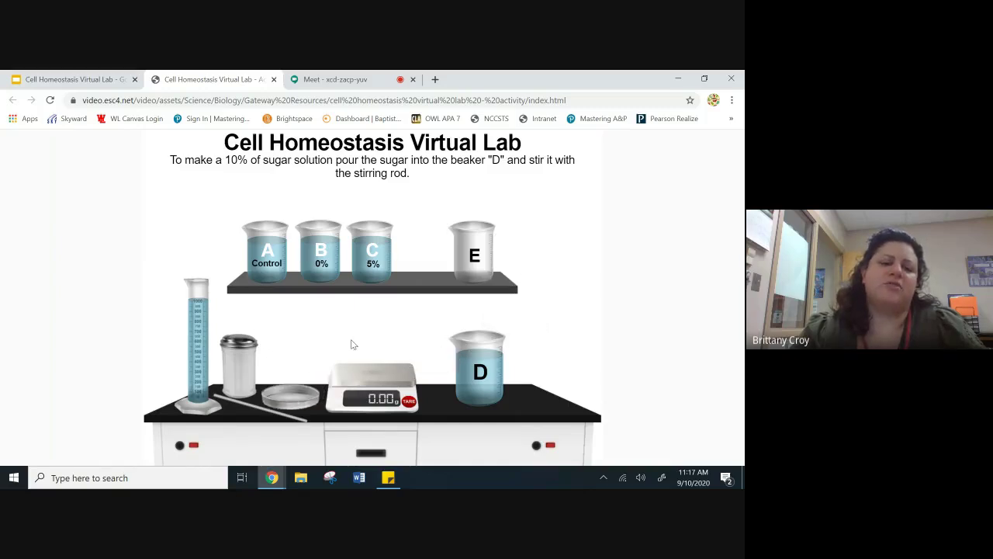
{"action": "left_click_drag", "start_coordinate": [268, 407], "coordinate": [430, 381]}
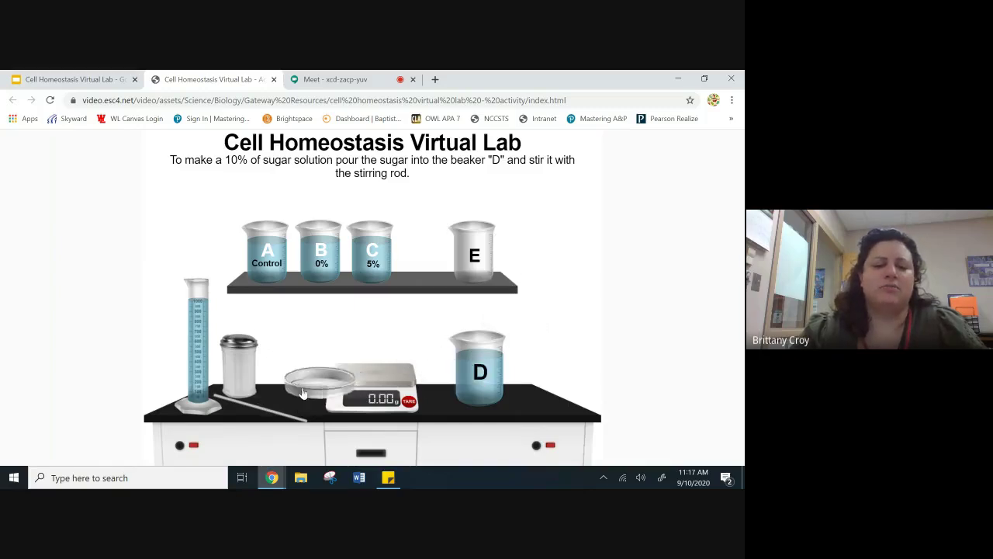
{"action": "left_click_drag", "start_coordinate": [261, 408], "coordinate": [466, 351]}
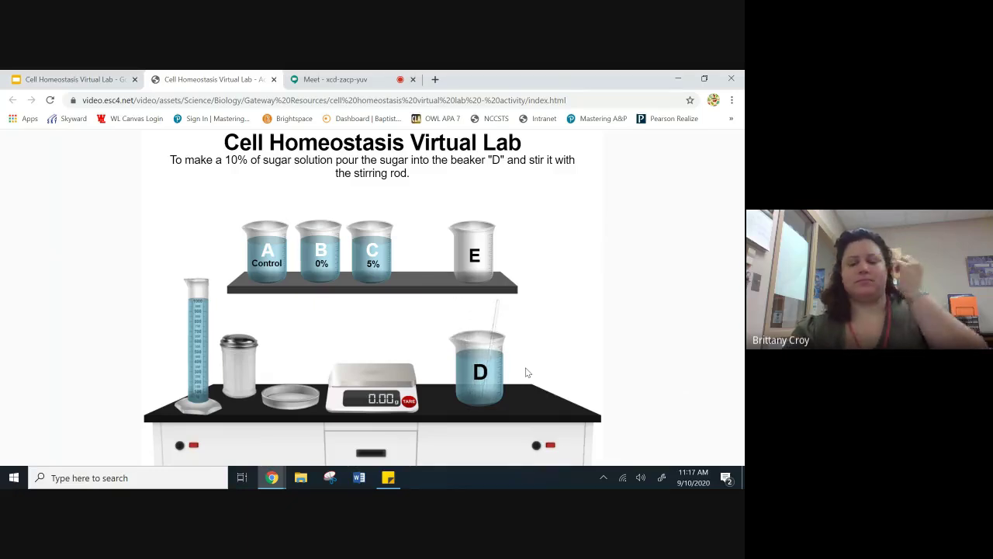
Fill beaker E with 1000 mL of water and weigh out 150 grams of sugar in the tared Petri dish
{"action": "left_click", "coordinate": [466, 266]}
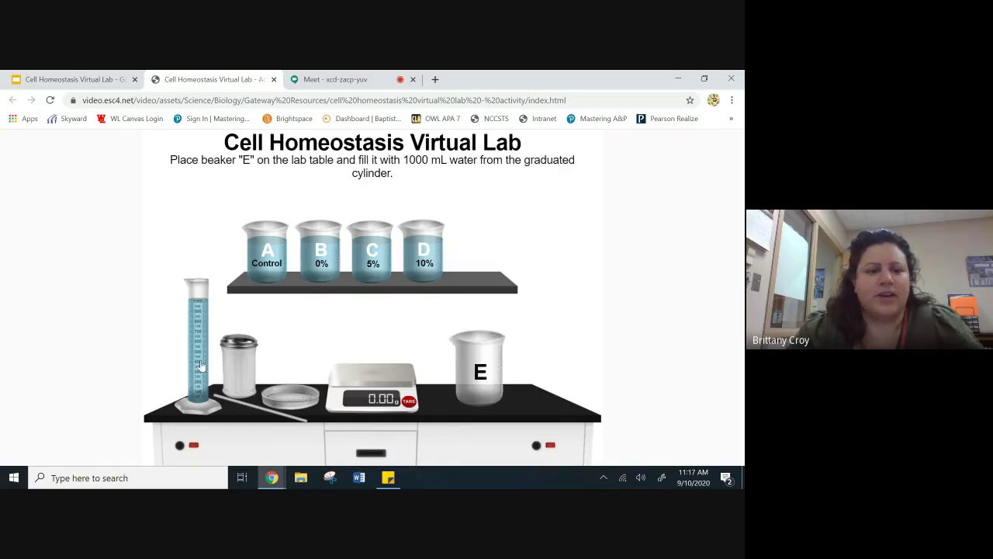
{"action": "left_click_drag", "start_coordinate": [200, 365], "coordinate": [490, 338]}
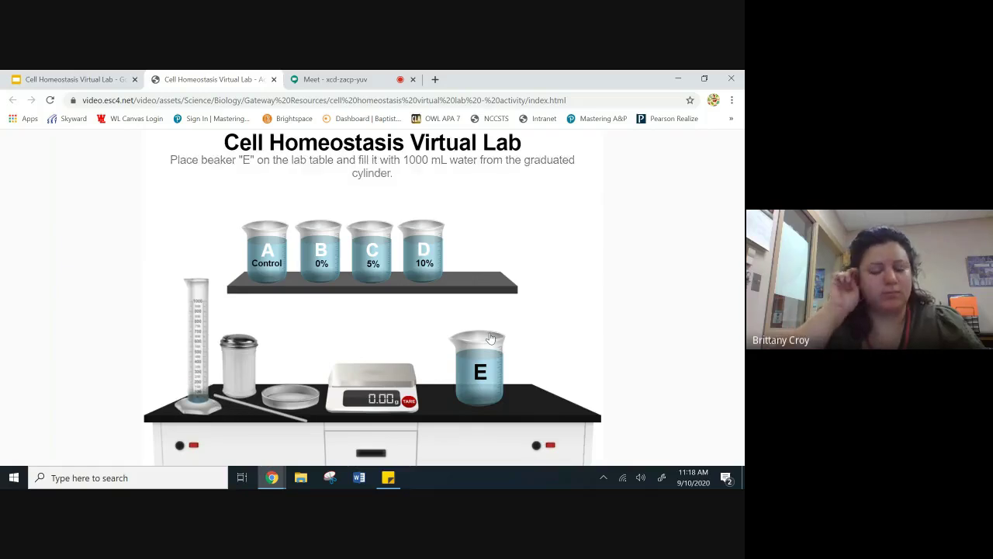
{"action": "left_click", "coordinate": [296, 401]}
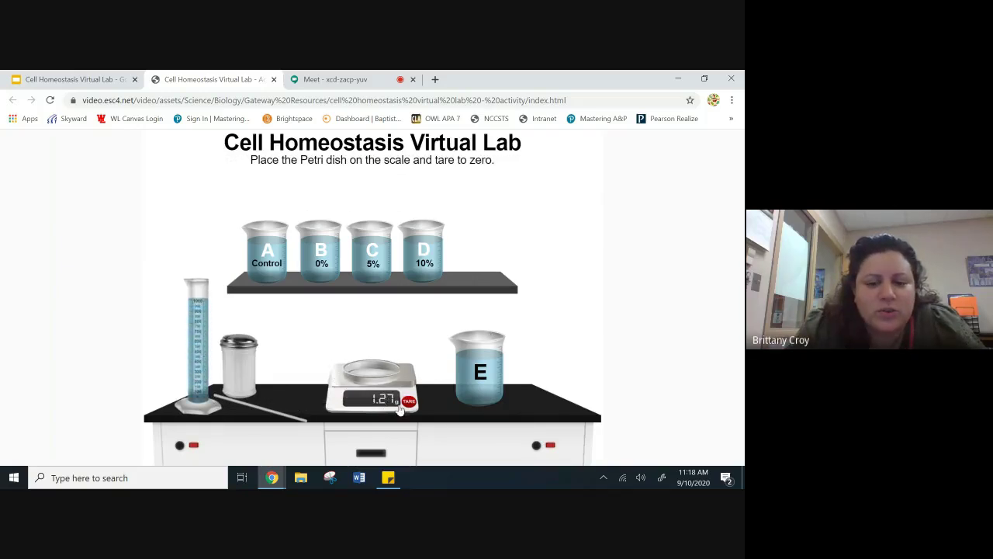
{"action": "left_click", "coordinate": [409, 402]}
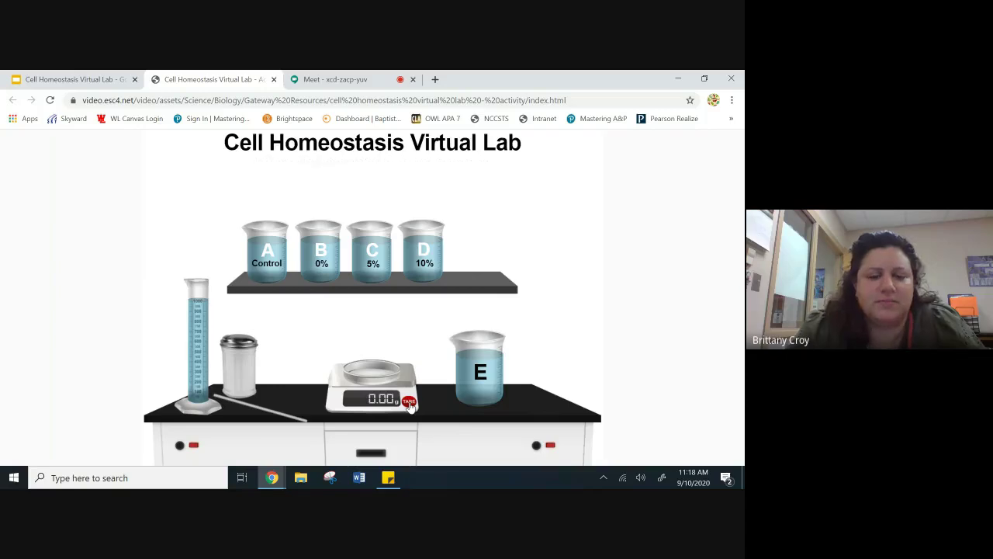
{"action": "left_click", "coordinate": [238, 363]}
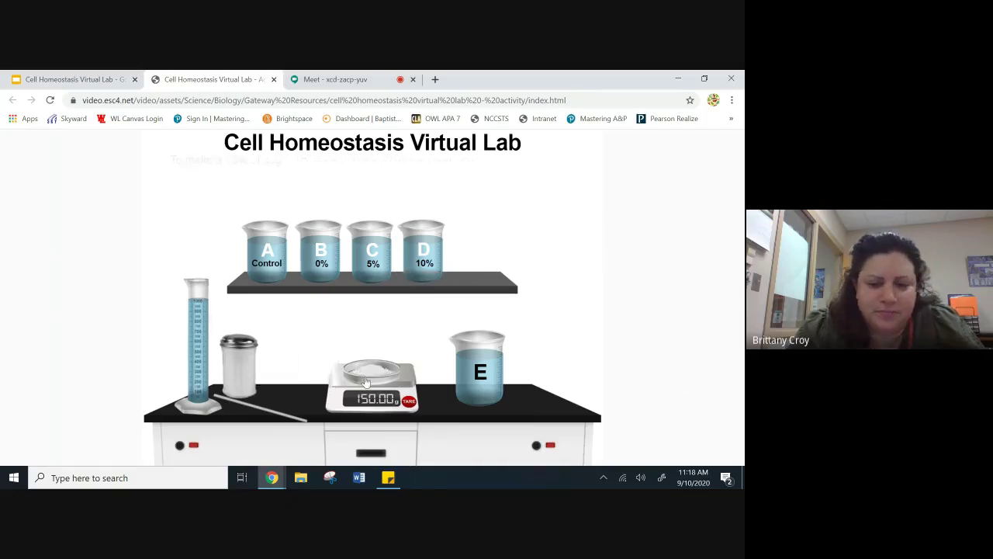
Pour the weighed sugar into beaker E, stir it into a 15% solution with the rod, and set the beaker aside
{"action": "left_click_drag", "start_coordinate": [388, 363], "coordinate": [478, 359]}
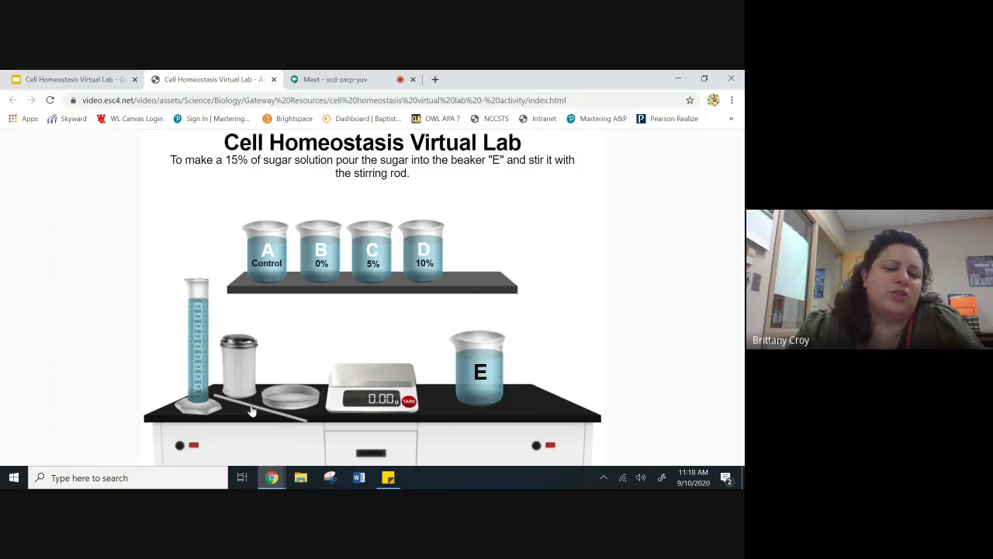
{"action": "left_click_drag", "start_coordinate": [252, 412], "coordinate": [532, 370]}
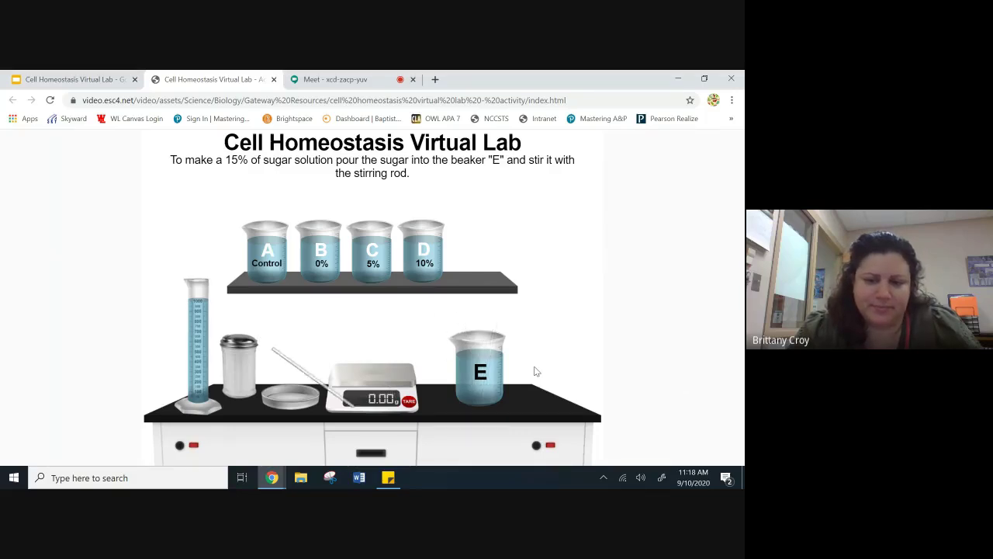
{"action": "left_click", "coordinate": [478, 380]}
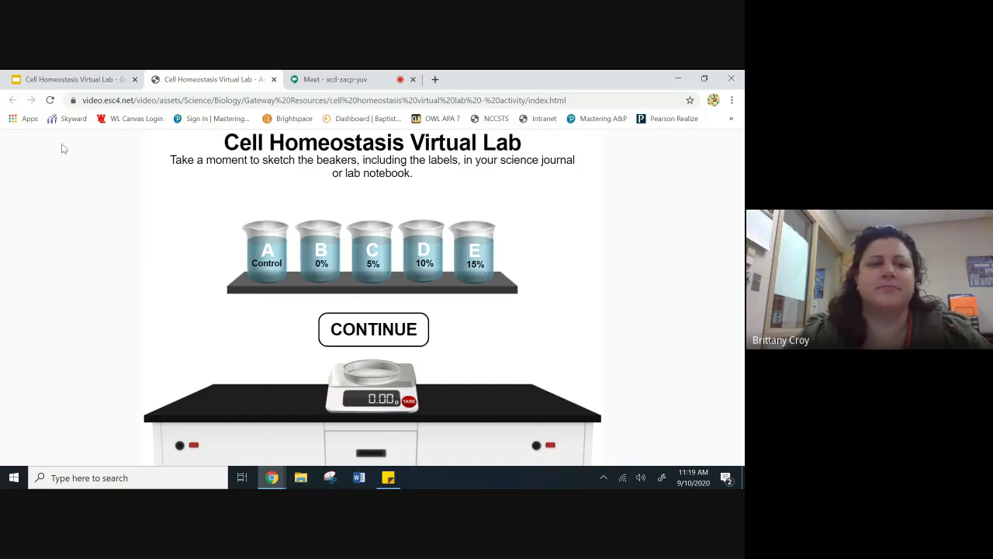
Switch to the Google Slides lab instructions, view the beaker sketch on slide 4 in full screen, and return to the virtual lab
{"action": "left_click", "coordinate": [69, 80]}
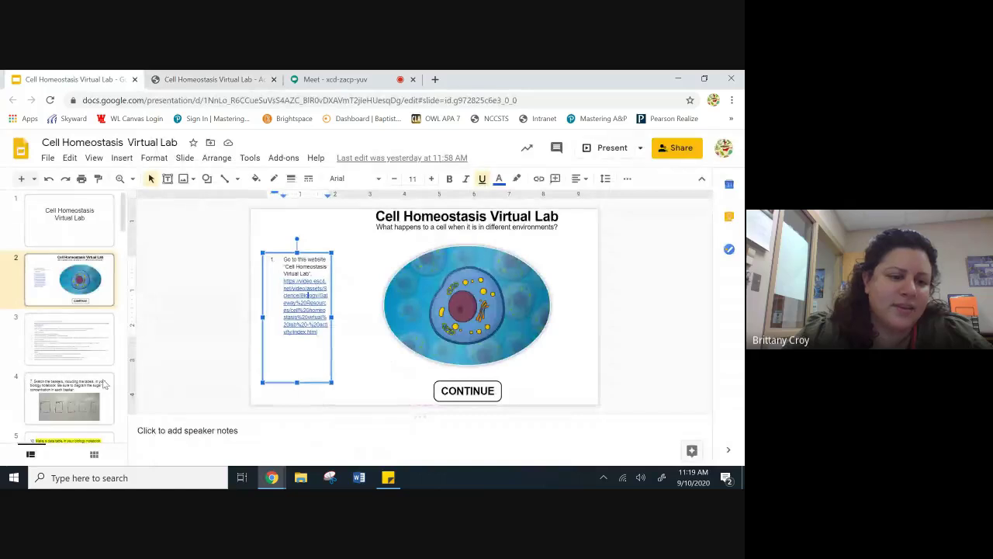
{"action": "left_click", "coordinate": [104, 385]}
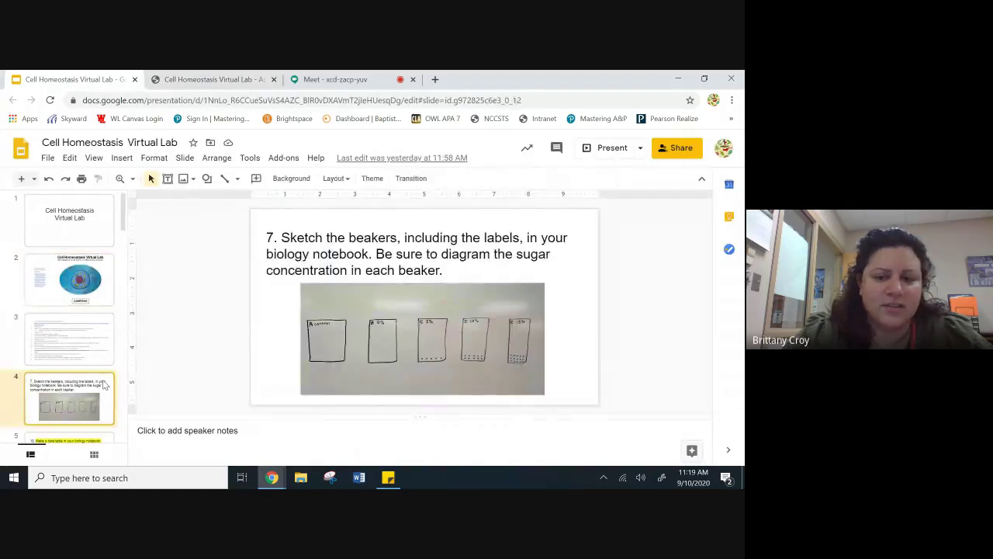
{"action": "left_click", "coordinate": [609, 148]}
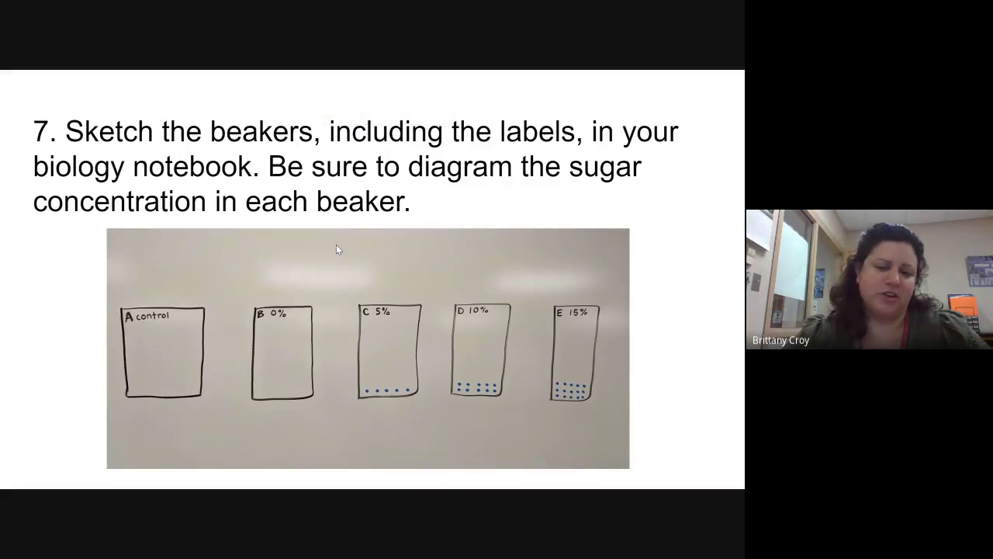
{"action": "key", "text": "Escape"}
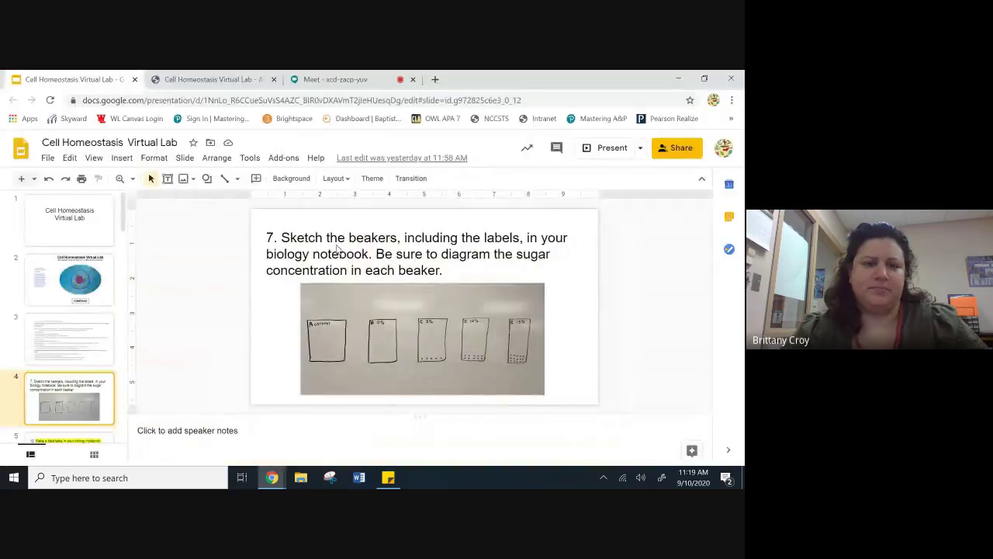
{"action": "left_click", "coordinate": [211, 80]}
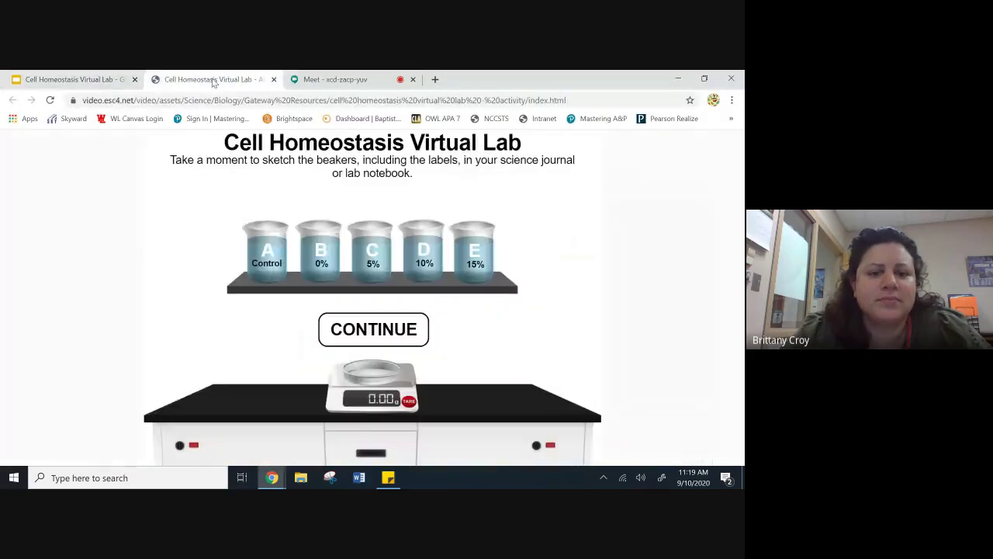
Continue past the beaker sketch, place dialysis tube A in beaker A, and weigh tube B before placing it in beaker B
{"action": "left_click", "coordinate": [388, 328]}
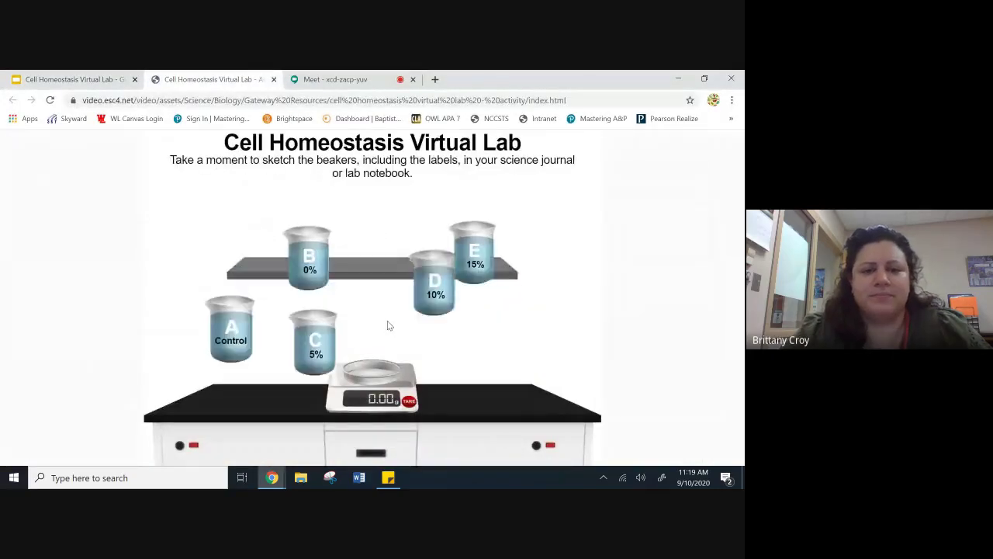
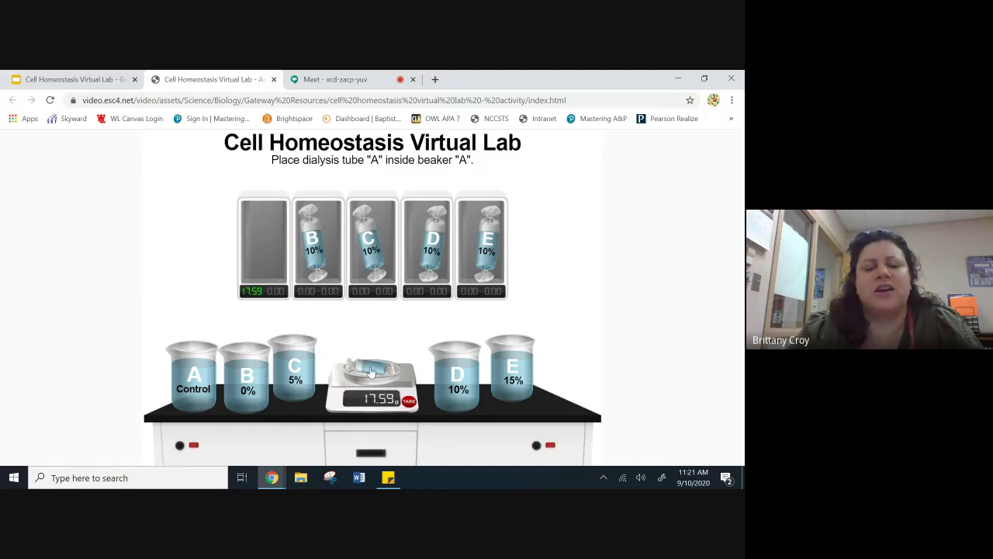
{"action": "left_click_drag", "start_coordinate": [371, 372], "coordinate": [185, 358]}
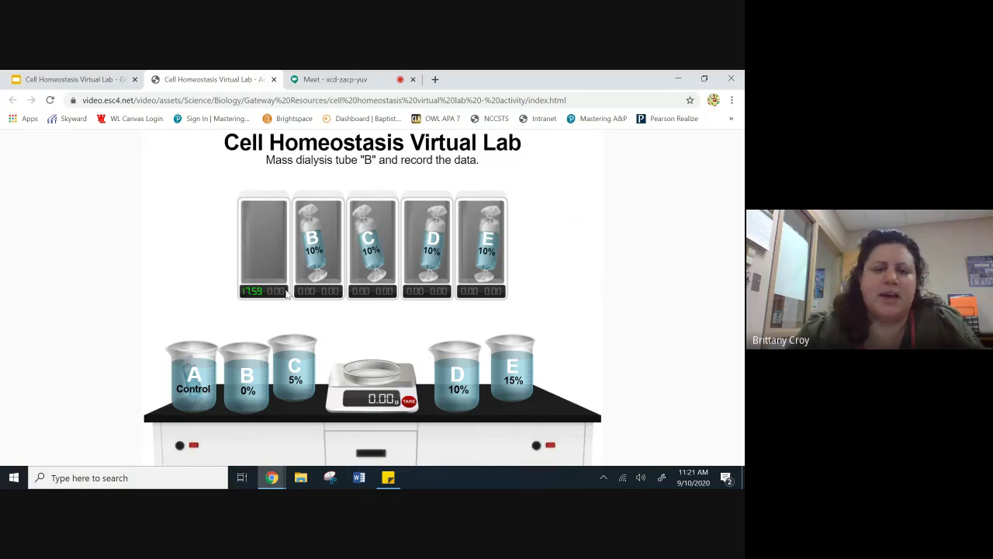
{"action": "left_click_drag", "start_coordinate": [315, 248], "coordinate": [376, 384]}
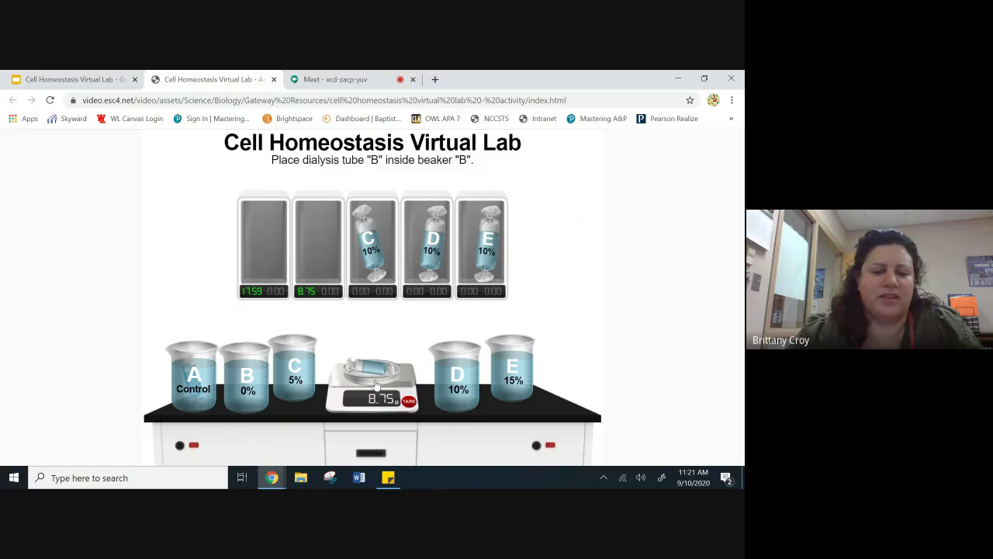
{"action": "left_click_drag", "start_coordinate": [375, 375], "coordinate": [248, 348]}
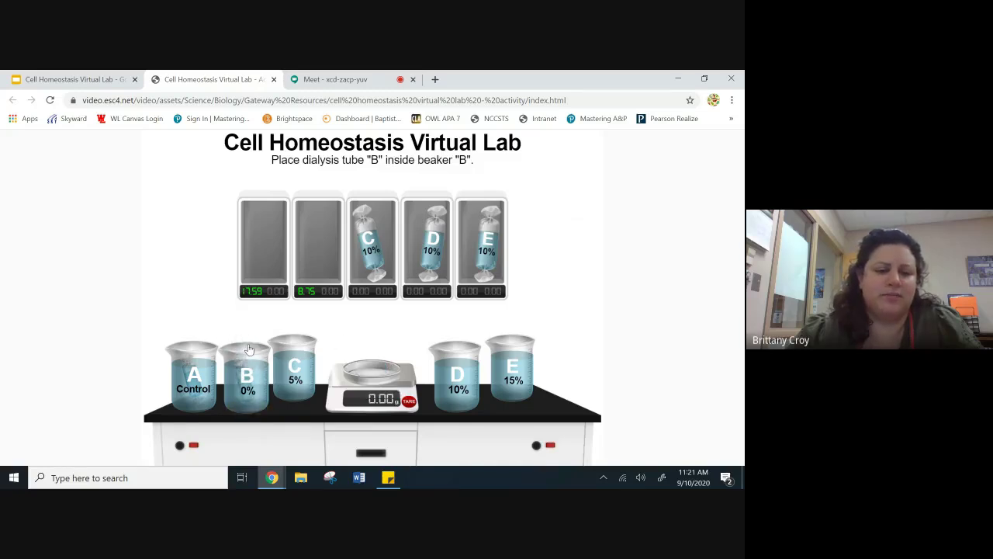
Weigh dialysis tubes C, D and E one at a time, placing each in its matching beaker before weighing the next
{"action": "left_click_drag", "start_coordinate": [367, 245], "coordinate": [372, 354]}
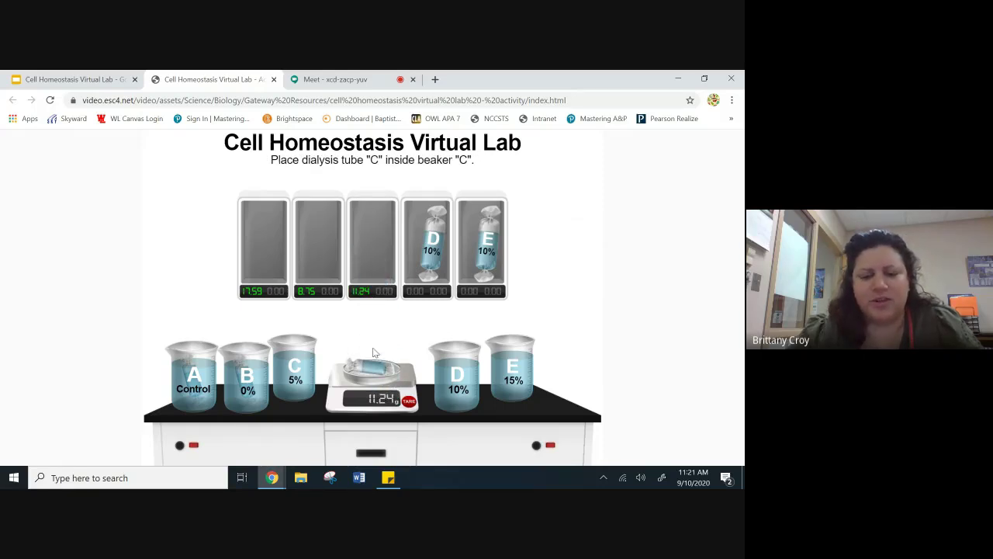
{"action": "left_click_drag", "start_coordinate": [372, 378], "coordinate": [296, 360]}
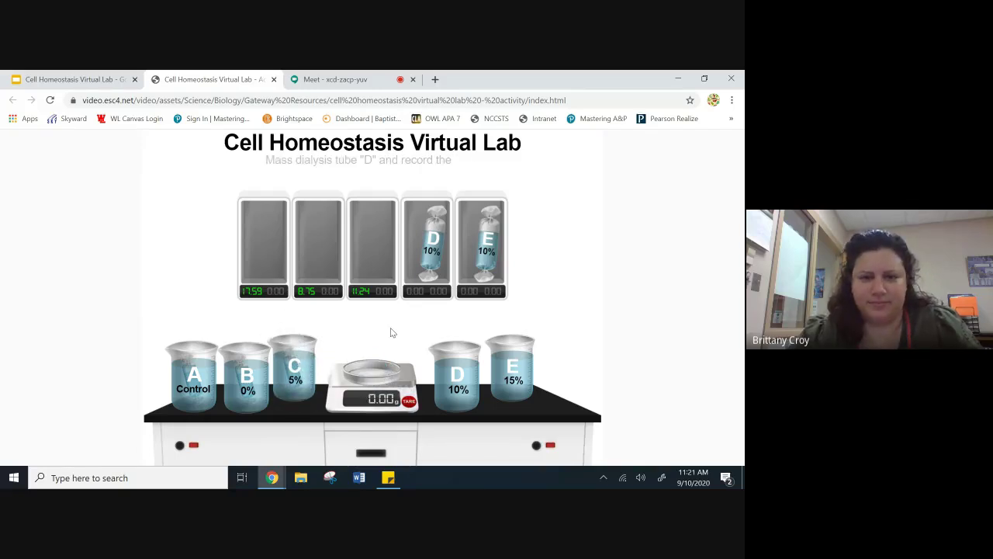
{"action": "left_click_drag", "start_coordinate": [443, 237], "coordinate": [395, 344]}
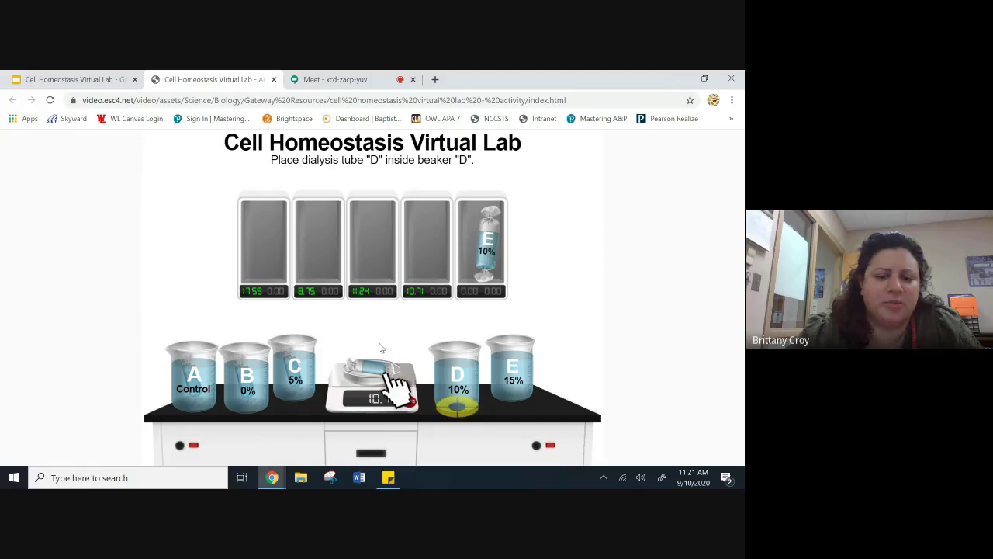
{"action": "left_click_drag", "start_coordinate": [393, 380], "coordinate": [432, 354]}
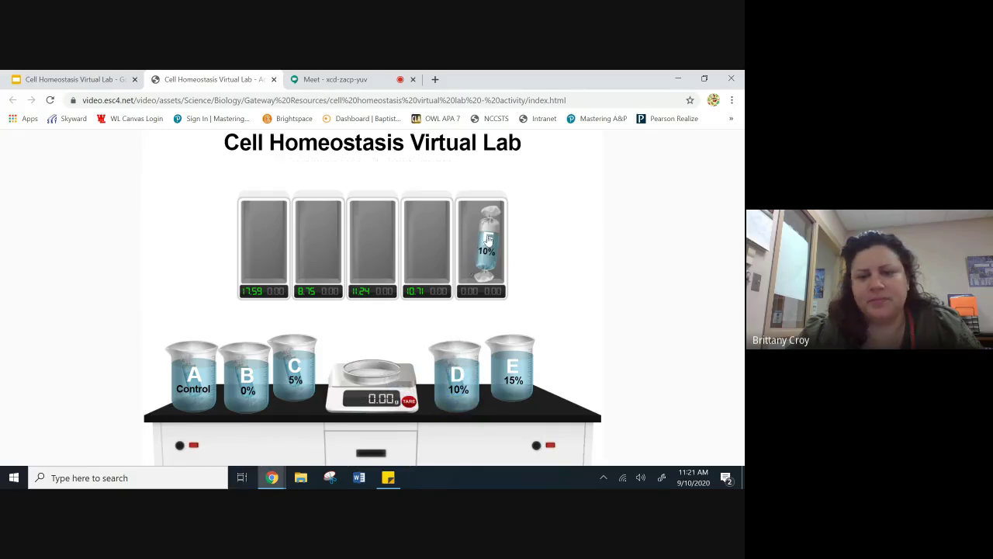
{"action": "left_click_drag", "start_coordinate": [483, 240], "coordinate": [388, 365]}
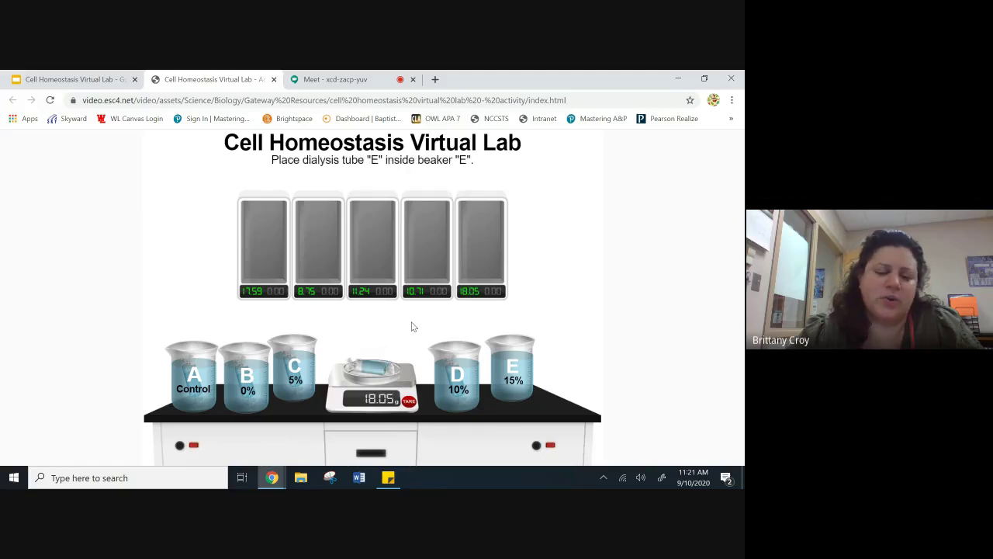
{"action": "left_click_drag", "start_coordinate": [388, 368], "coordinate": [520, 356]}
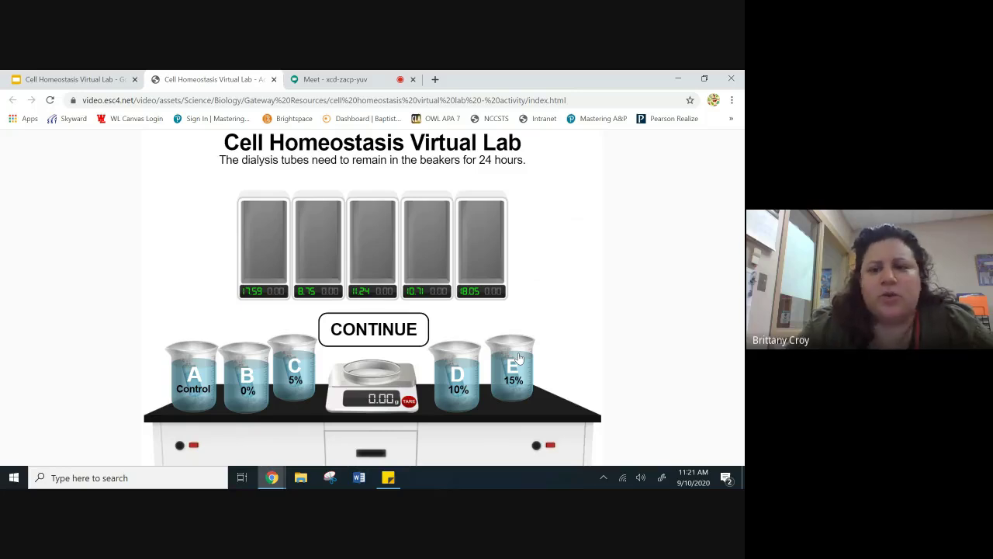
Advance past the 24-hour soak, reweigh dialysis tubes A and B from their beakers, and return each to its tray
{"action": "left_click", "coordinate": [354, 325]}
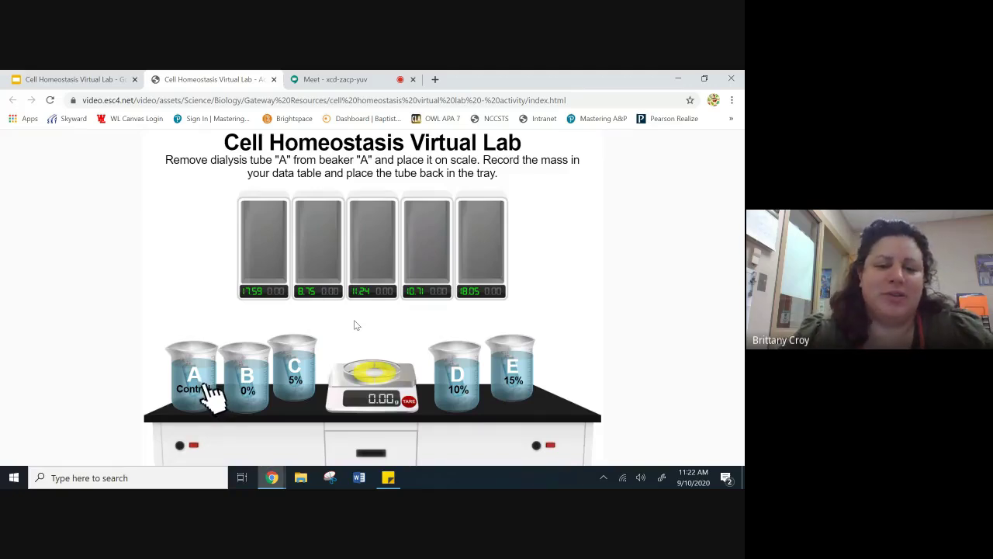
{"action": "left_click_drag", "start_coordinate": [211, 379], "coordinate": [383, 364]}
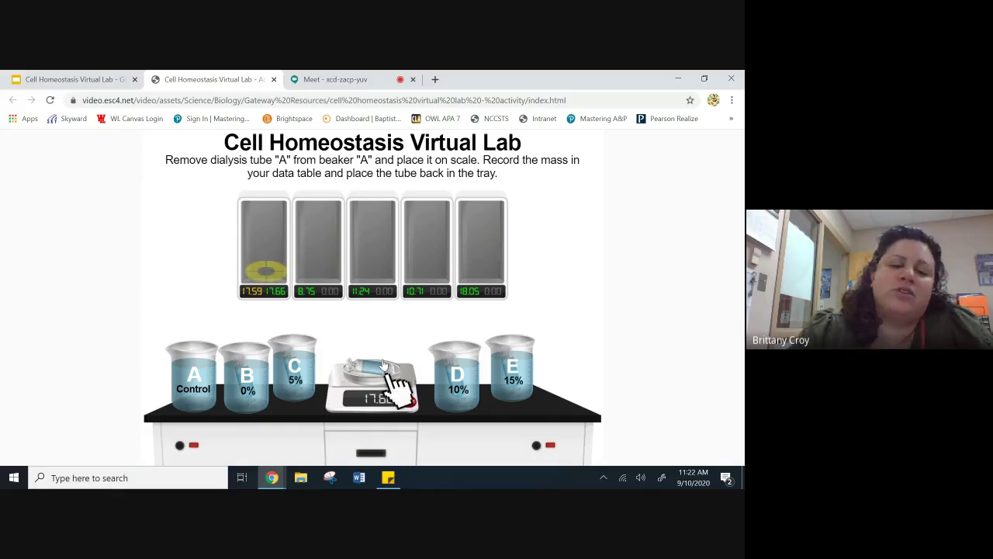
{"action": "left_click_drag", "start_coordinate": [382, 364], "coordinate": [276, 260]}
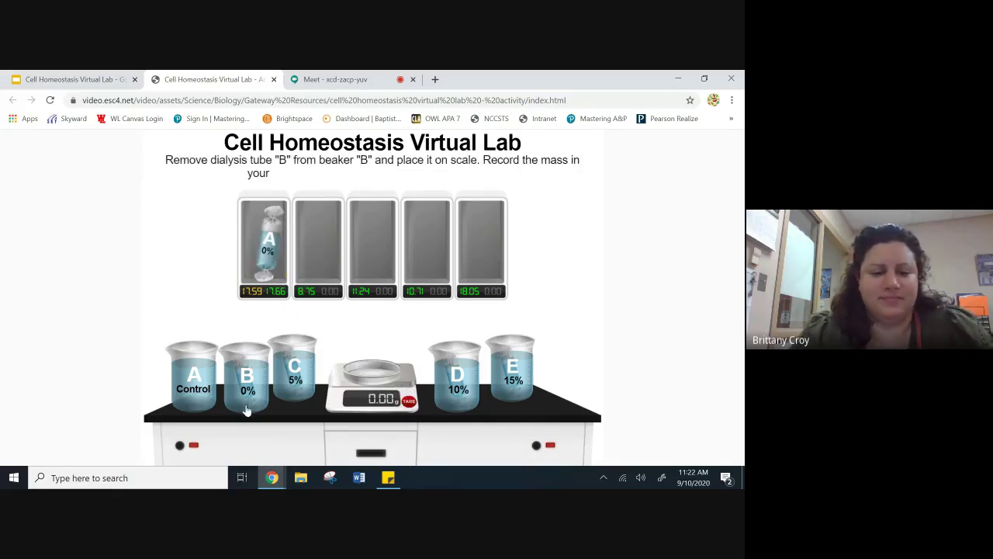
{"action": "left_click_drag", "start_coordinate": [247, 385], "coordinate": [398, 382]}
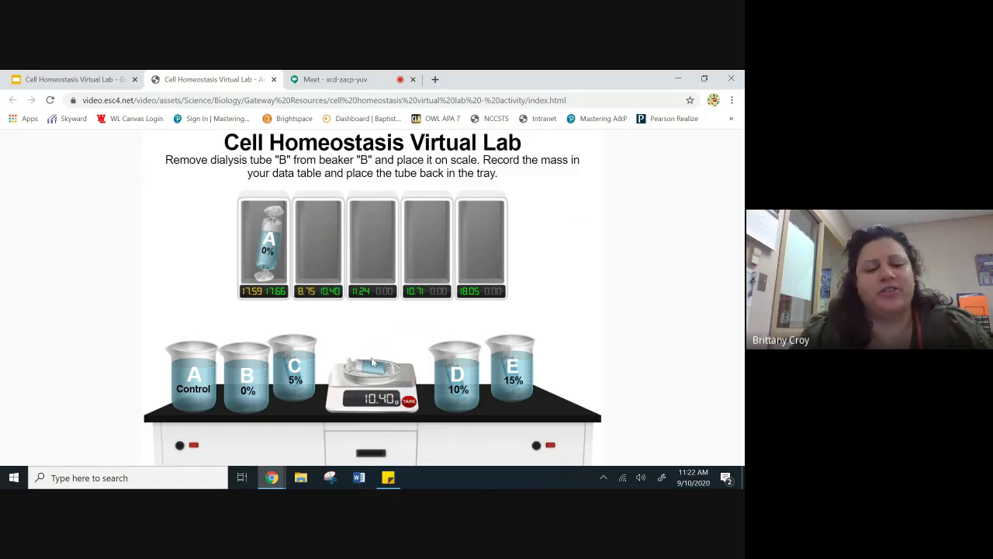
{"action": "left_click_drag", "start_coordinate": [394, 386], "coordinate": [334, 279]}
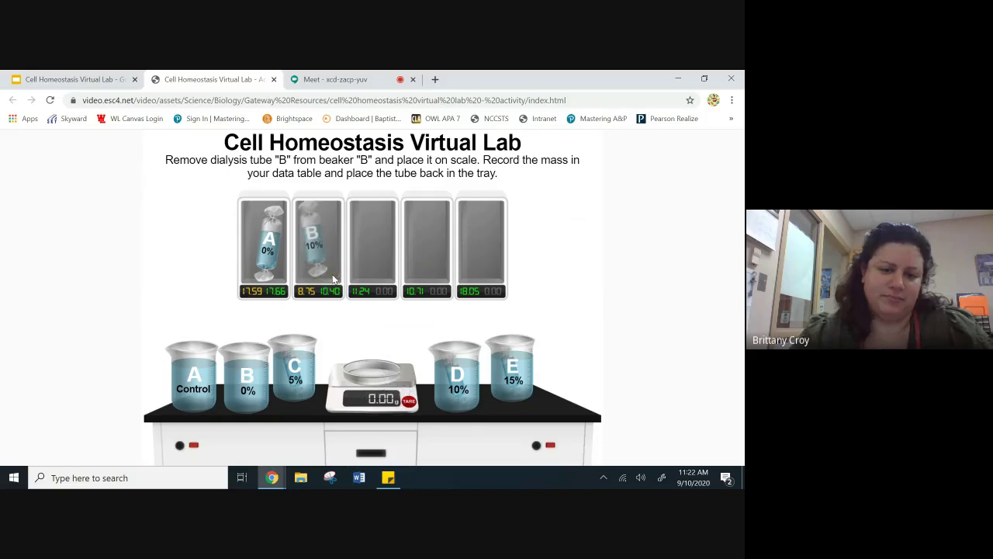
Remove dialysis tubes C, D and E from their beakers one at a time, reweigh each, and return it to its tray
{"action": "left_click_drag", "start_coordinate": [301, 353], "coordinate": [392, 375]}
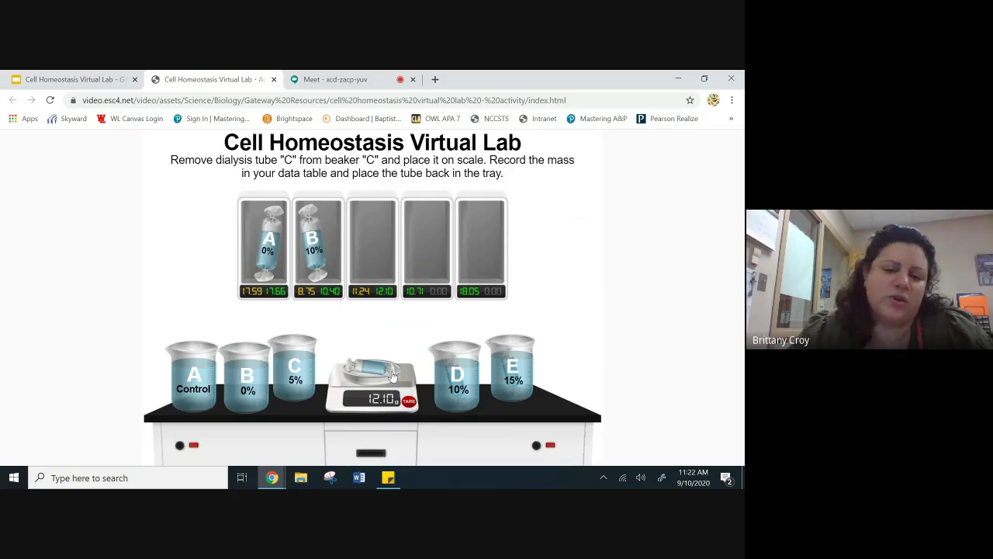
{"action": "left_click_drag", "start_coordinate": [392, 375], "coordinate": [374, 258]}
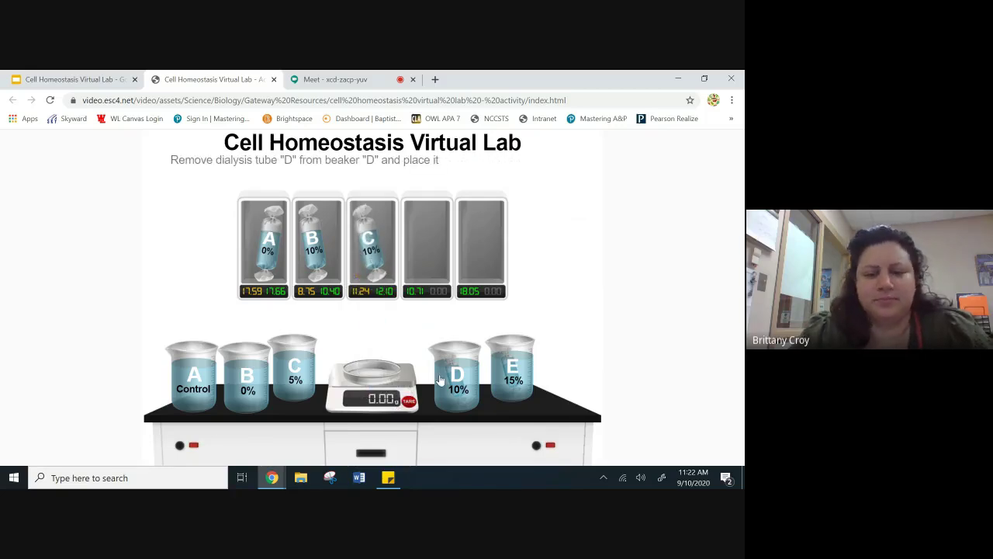
{"action": "left_click_drag", "start_coordinate": [458, 383], "coordinate": [372, 379]}
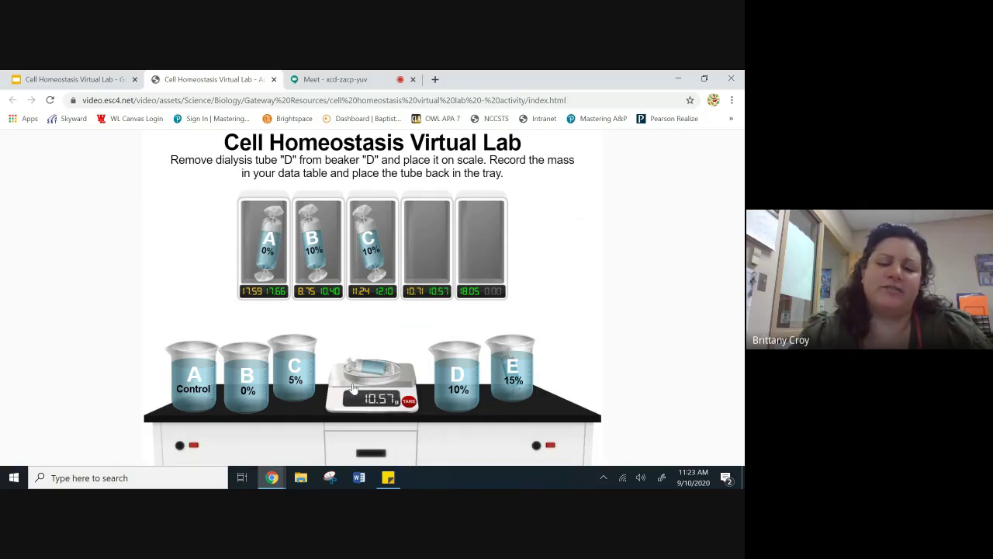
{"action": "left_click_drag", "start_coordinate": [399, 381], "coordinate": [437, 259]}
{"action": "left_click_drag", "start_coordinate": [513, 365], "coordinate": [366, 365]}
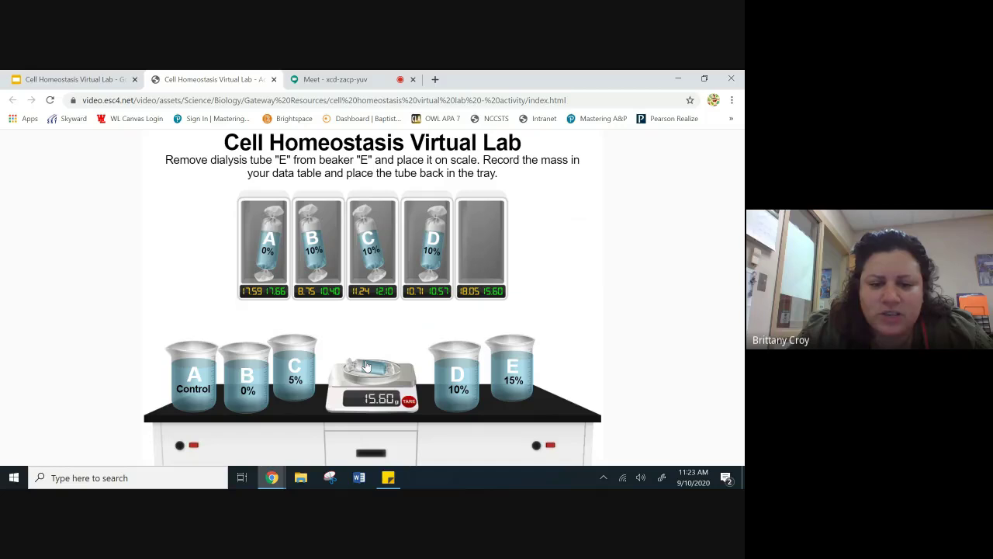
{"action": "left_click_drag", "start_coordinate": [373, 376], "coordinate": [489, 258]}
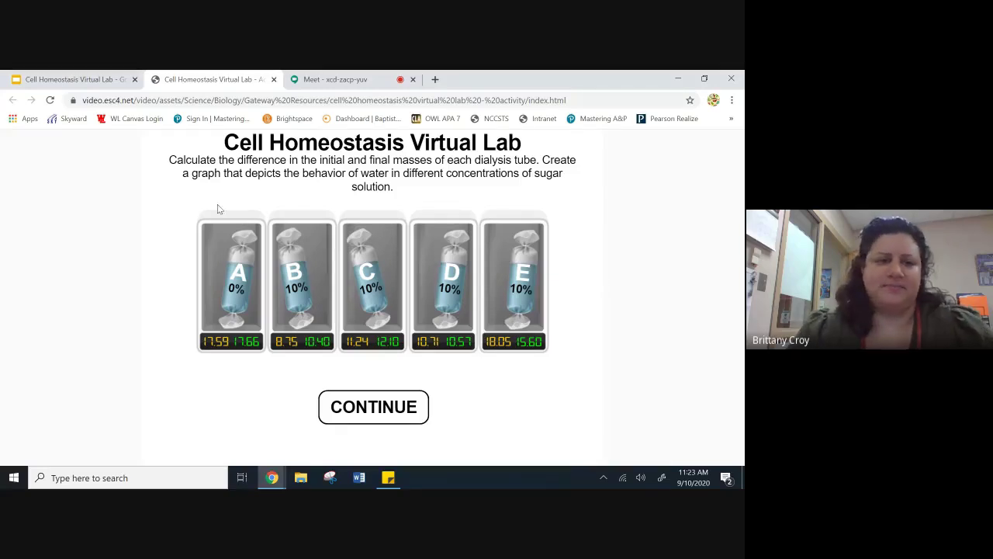
Switch to the Google Slides lab instructions and view the completed mass-difference table on slide 9 in full screen
{"action": "left_click", "coordinate": [52, 77]}
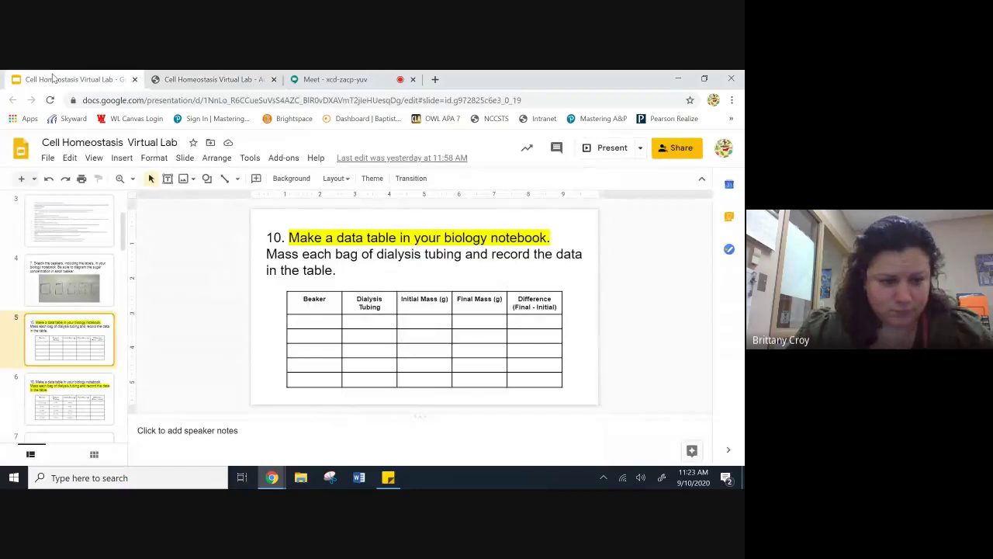
{"action": "scroll", "coordinate": [124, 252], "scroll_direction": "down", "scroll_amount": 1}
{"action": "left_click_drag", "start_coordinate": [124, 253], "coordinate": [130, 276]}
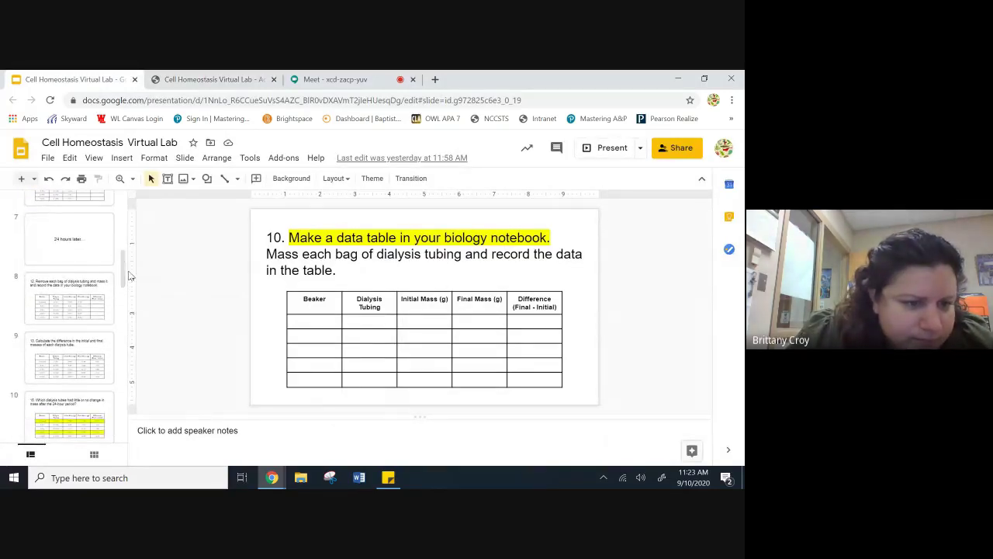
{"action": "left_click", "coordinate": [93, 359]}
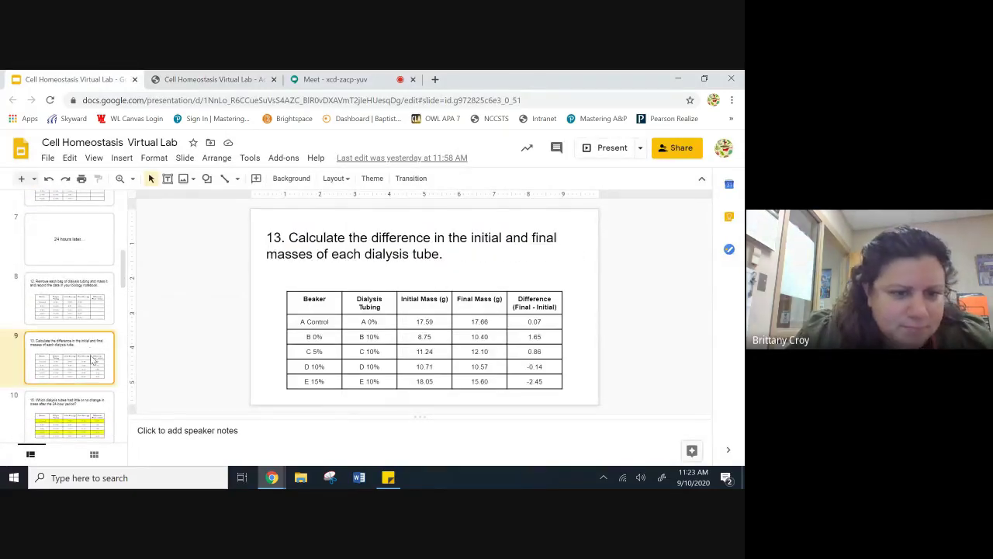
{"action": "left_click", "coordinate": [607, 148]}
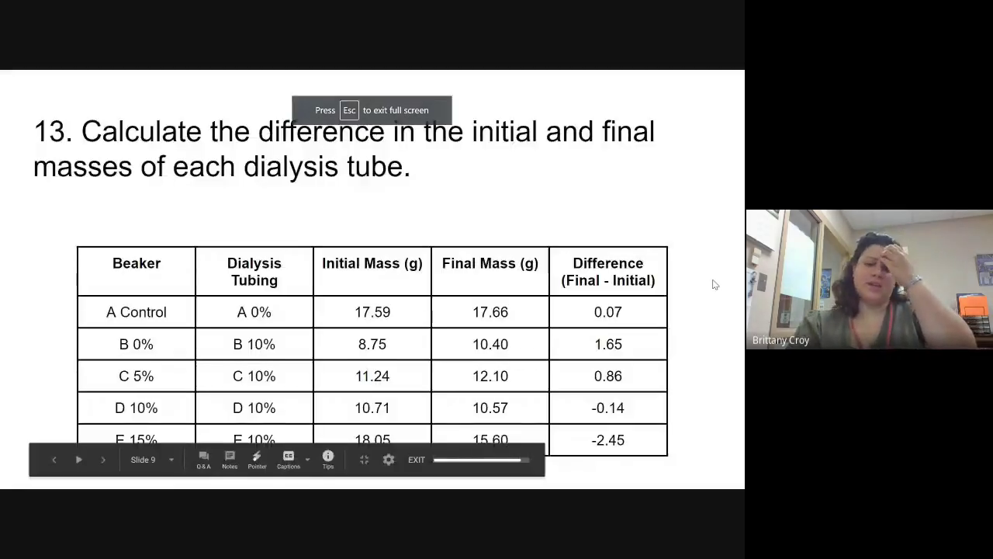